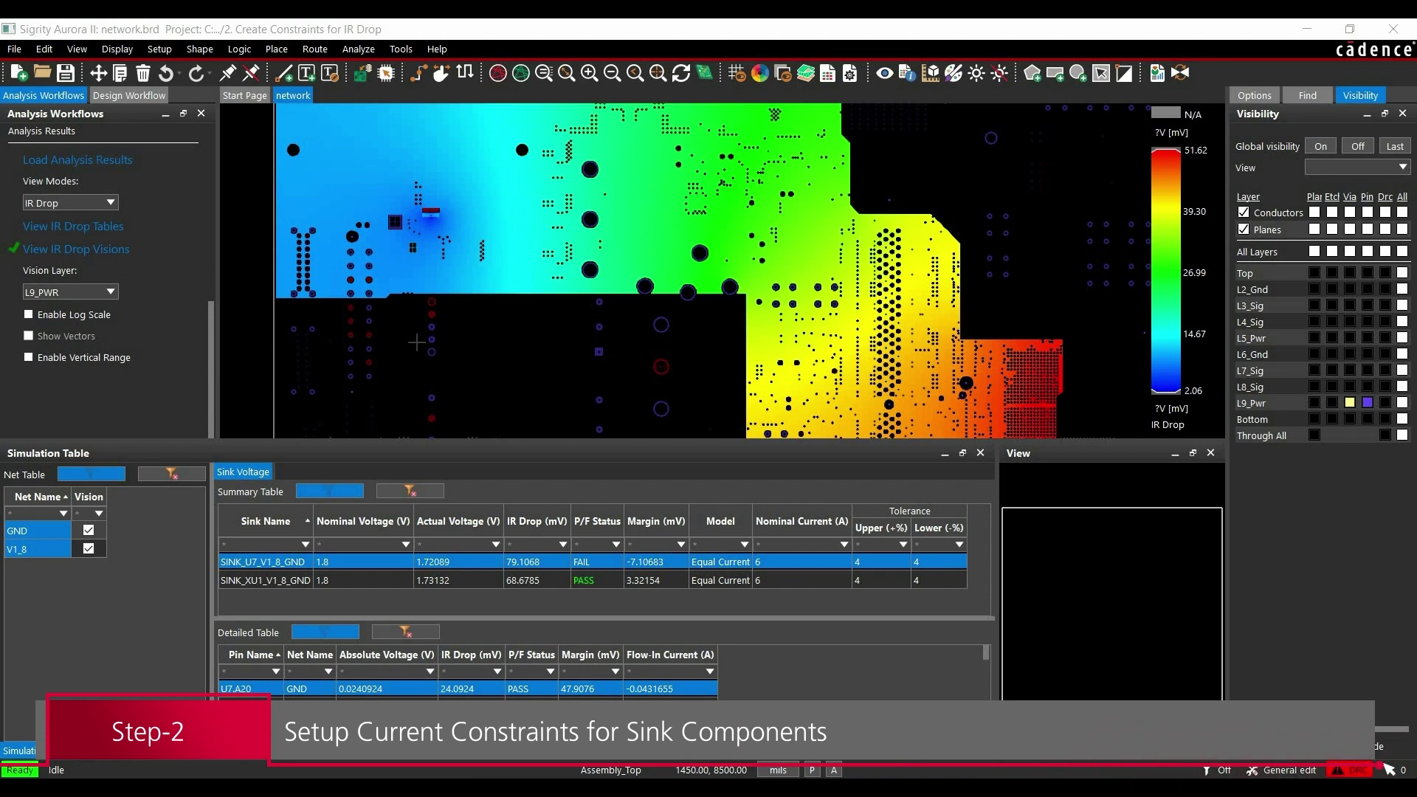
Bring up the L9_PWR IR drop map and Sink Voltage table, with U7 failing and XU1 passing.
{"action": "scroll", "coordinate": [166, 302], "scroll_direction": "up", "scroll_amount": 5}
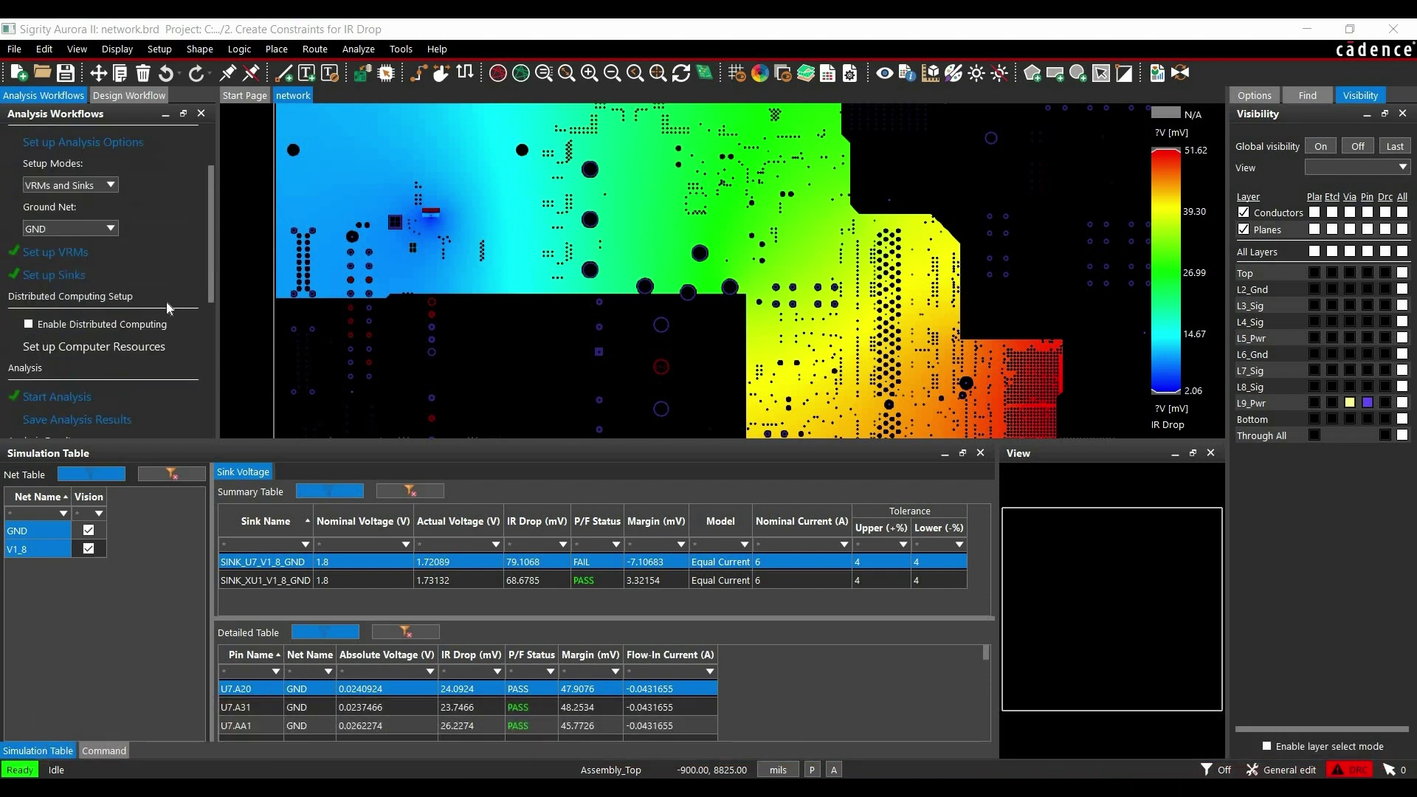
{"action": "left_click", "coordinate": [29, 276]}
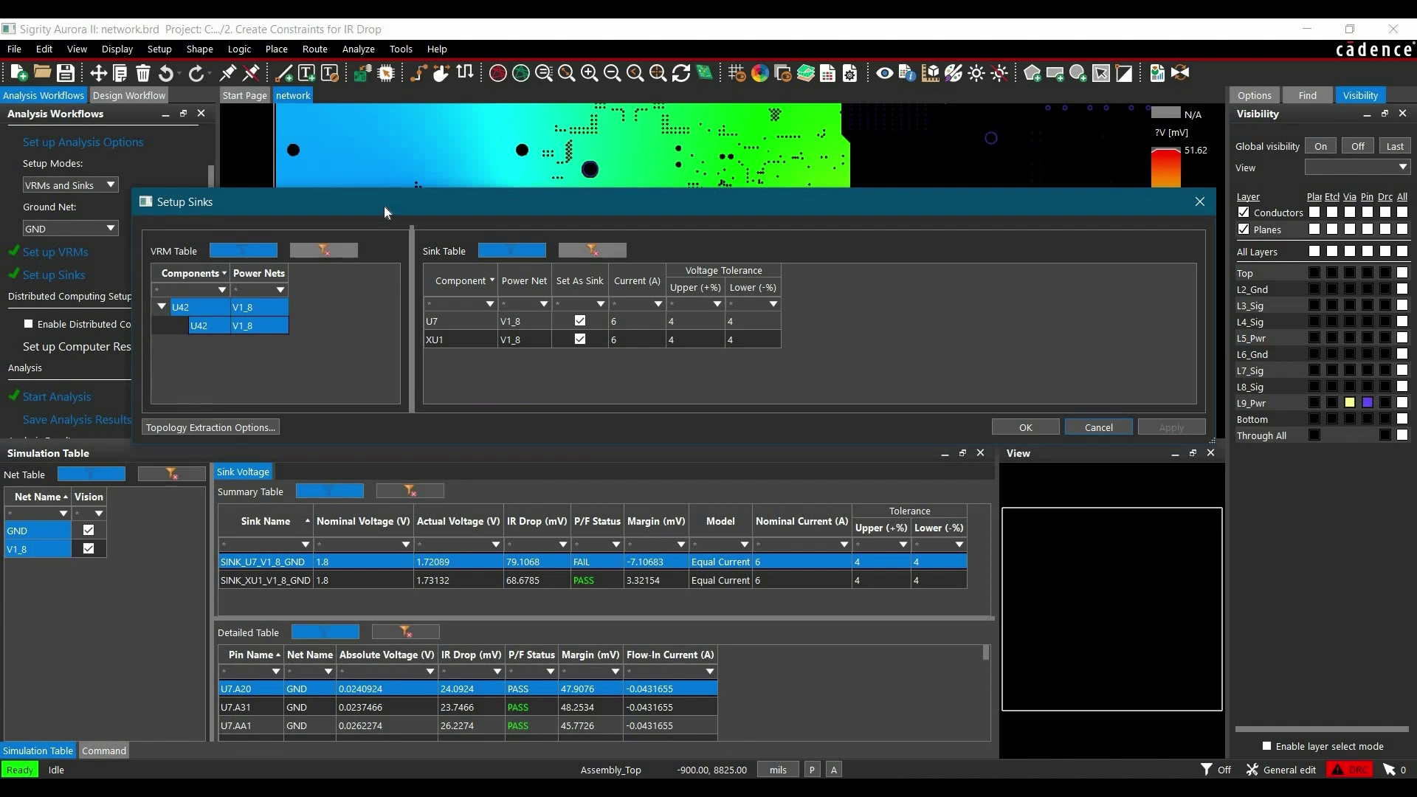
{"action": "left_click_drag", "start_coordinate": [383, 207], "coordinate": [384, 194]}
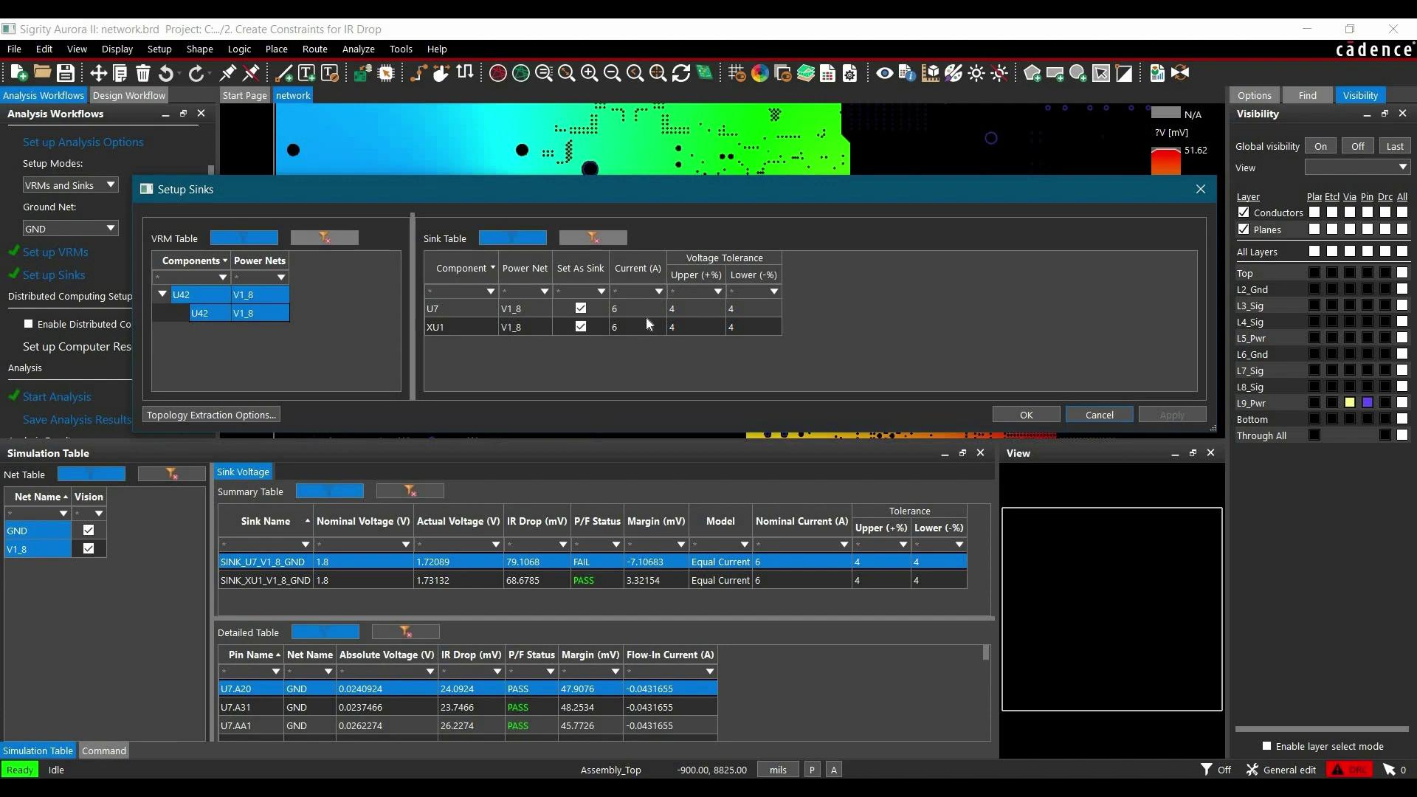
{"action": "left_click", "coordinate": [1024, 414]}
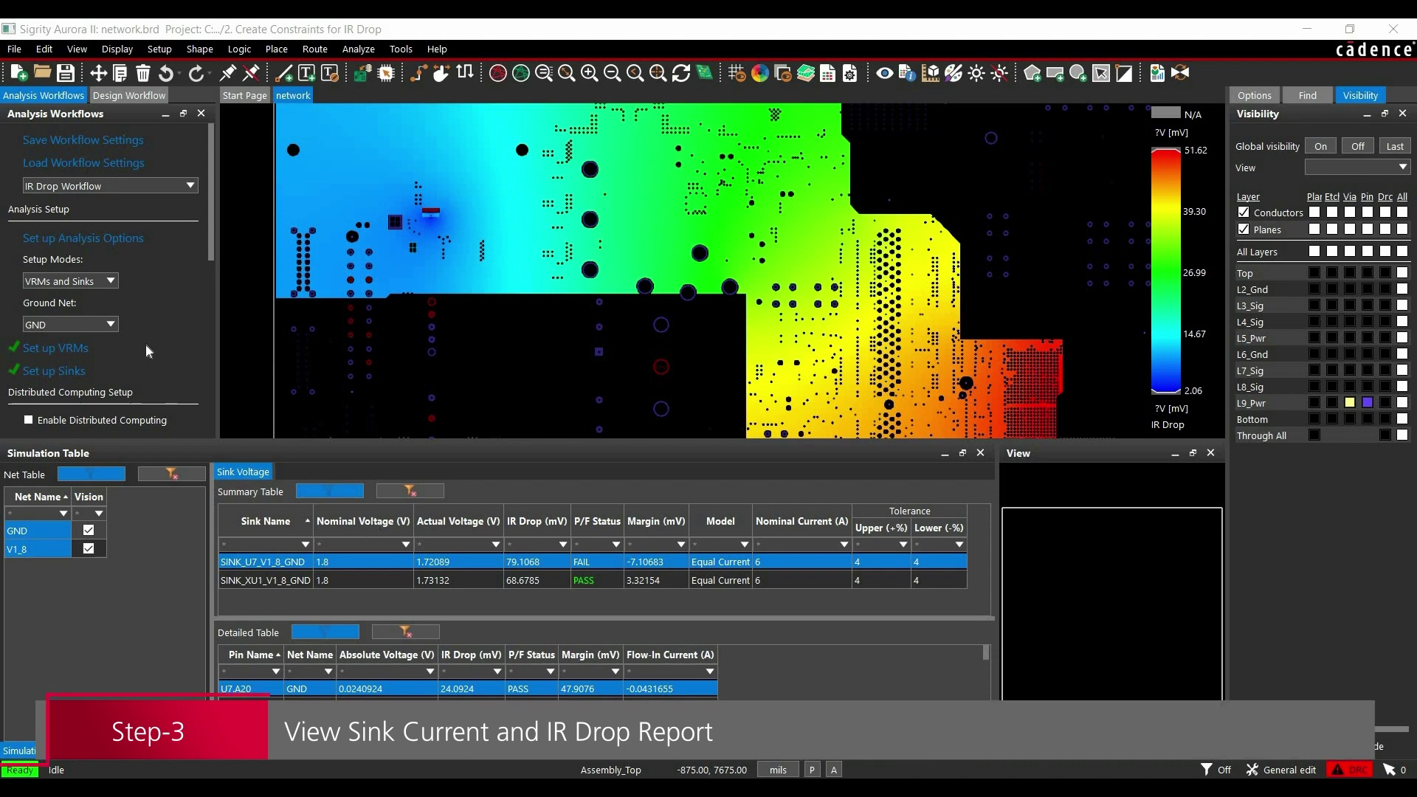
{"action": "scroll", "coordinate": [146, 345], "scroll_direction": "down", "scroll_amount": 1}
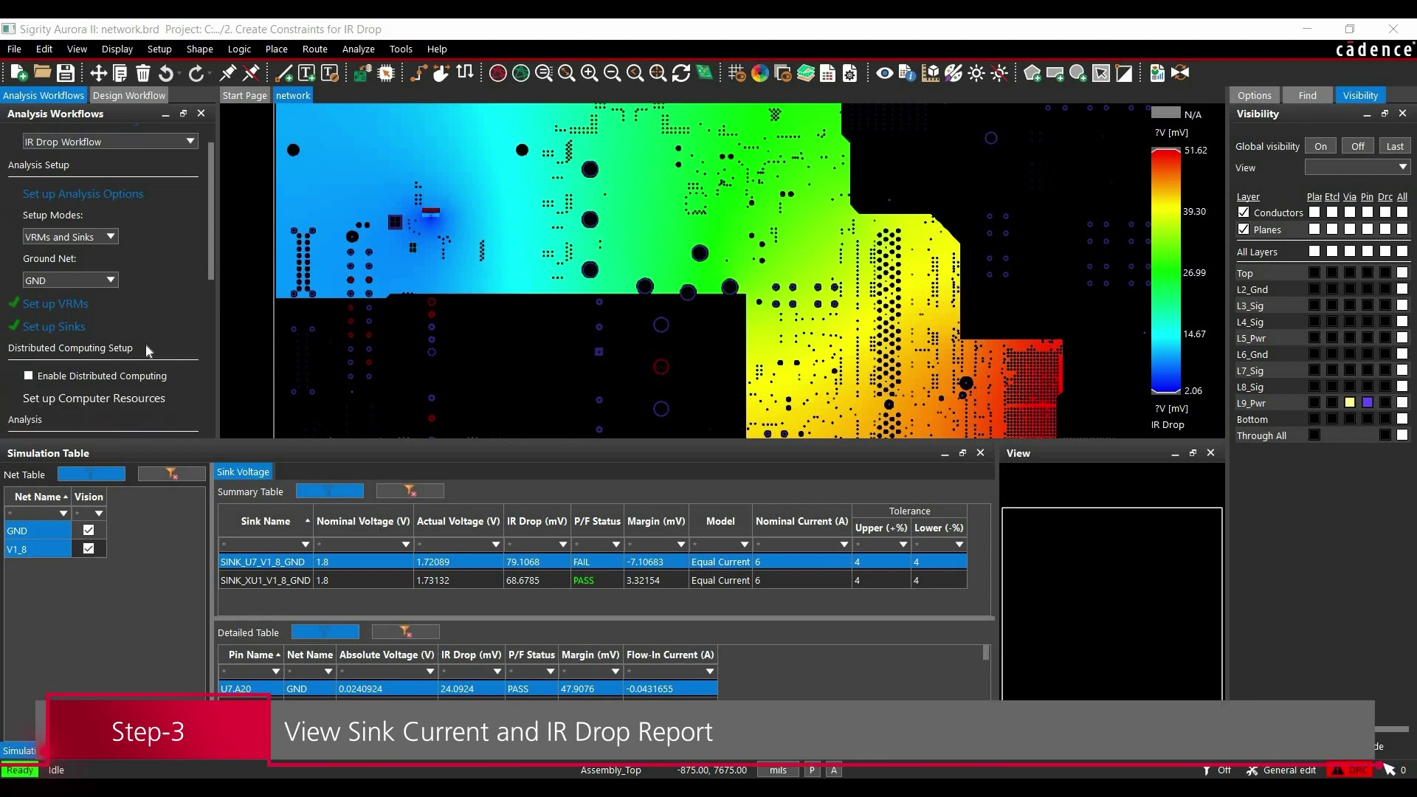
{"action": "scroll", "coordinate": [145, 344], "scroll_direction": "down", "scroll_amount": 5}
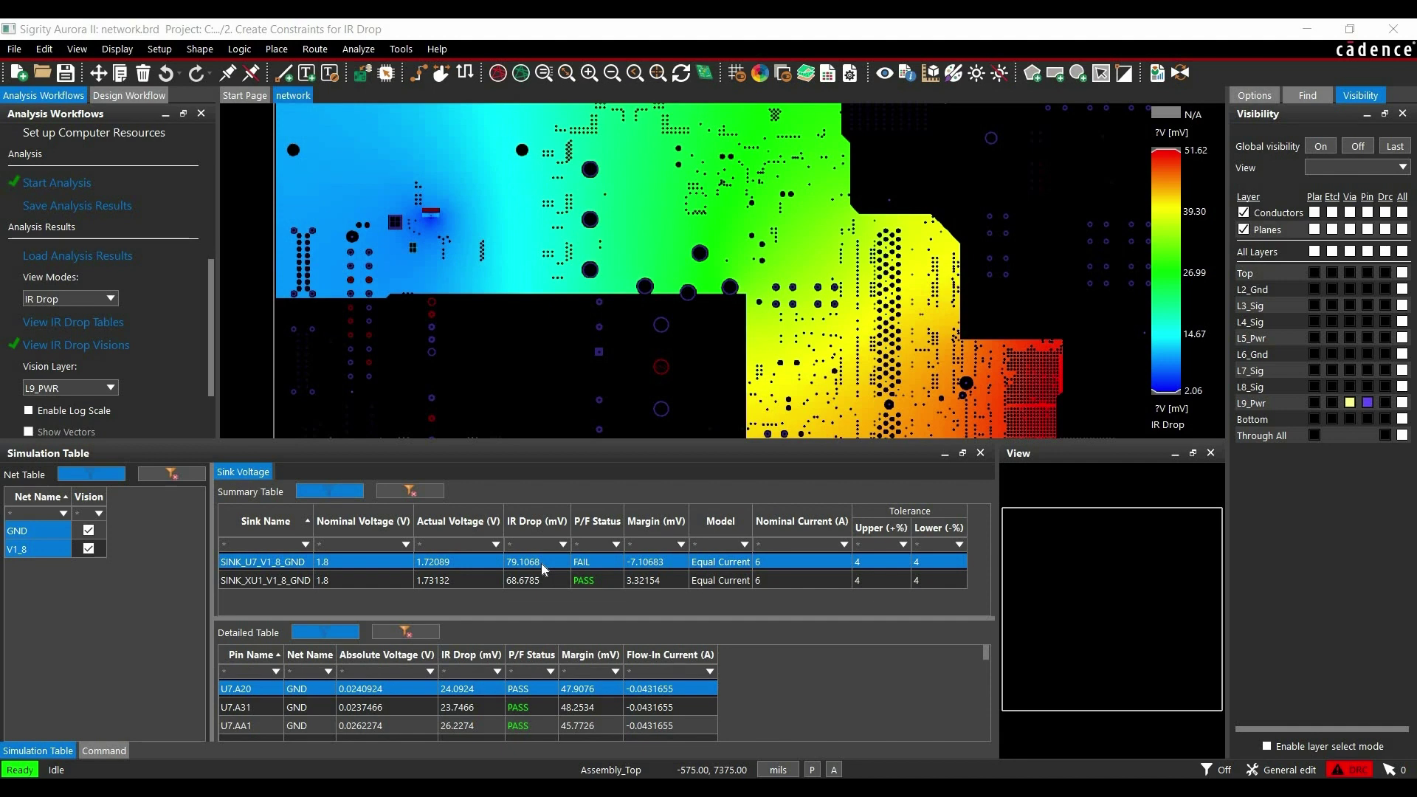
Enlarge the Detailed Table, sort it by IR Drop (mV) descending, and zoom to pin U7.V31.
{"action": "left_click", "coordinate": [272, 563]}
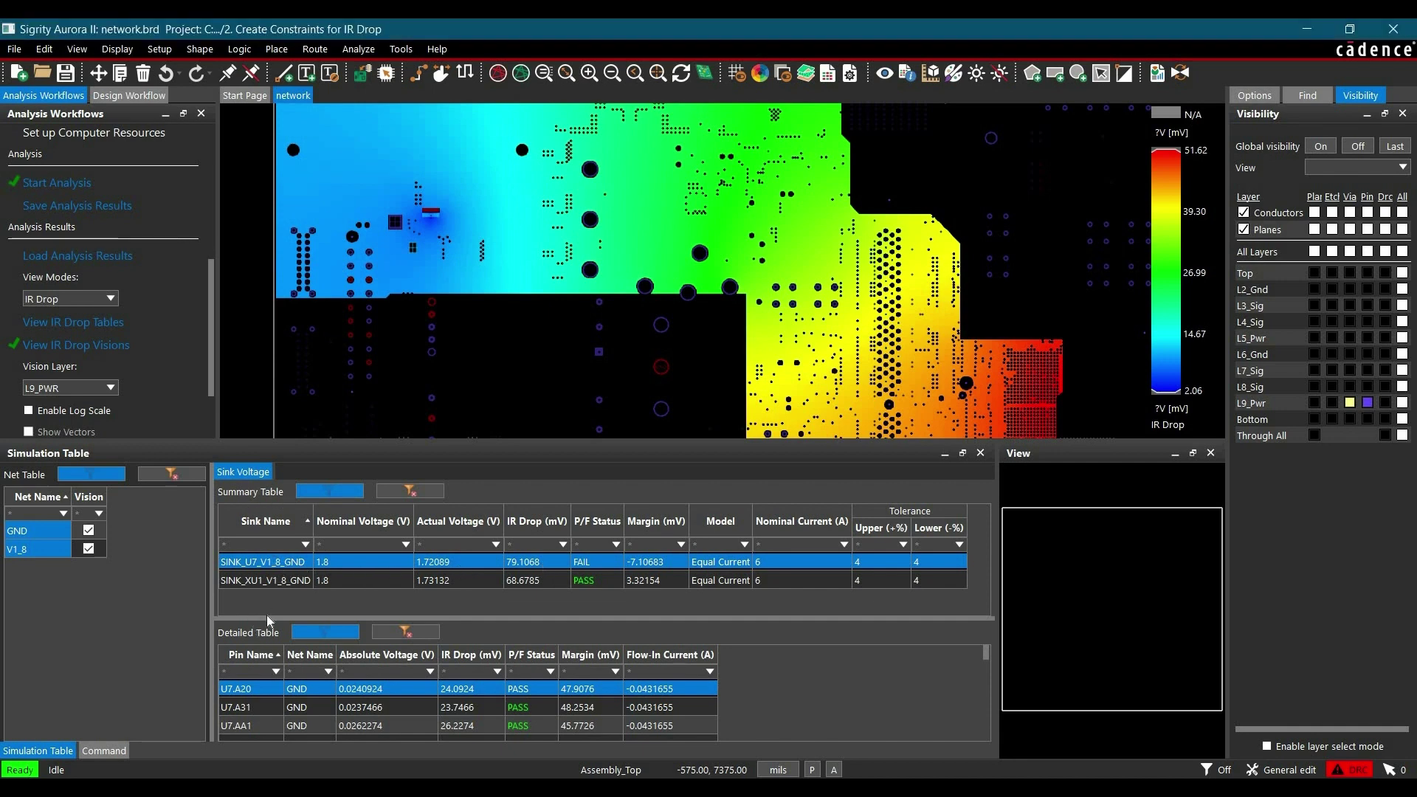
{"action": "left_click_drag", "start_coordinate": [262, 565], "coordinate": [259, 564]}
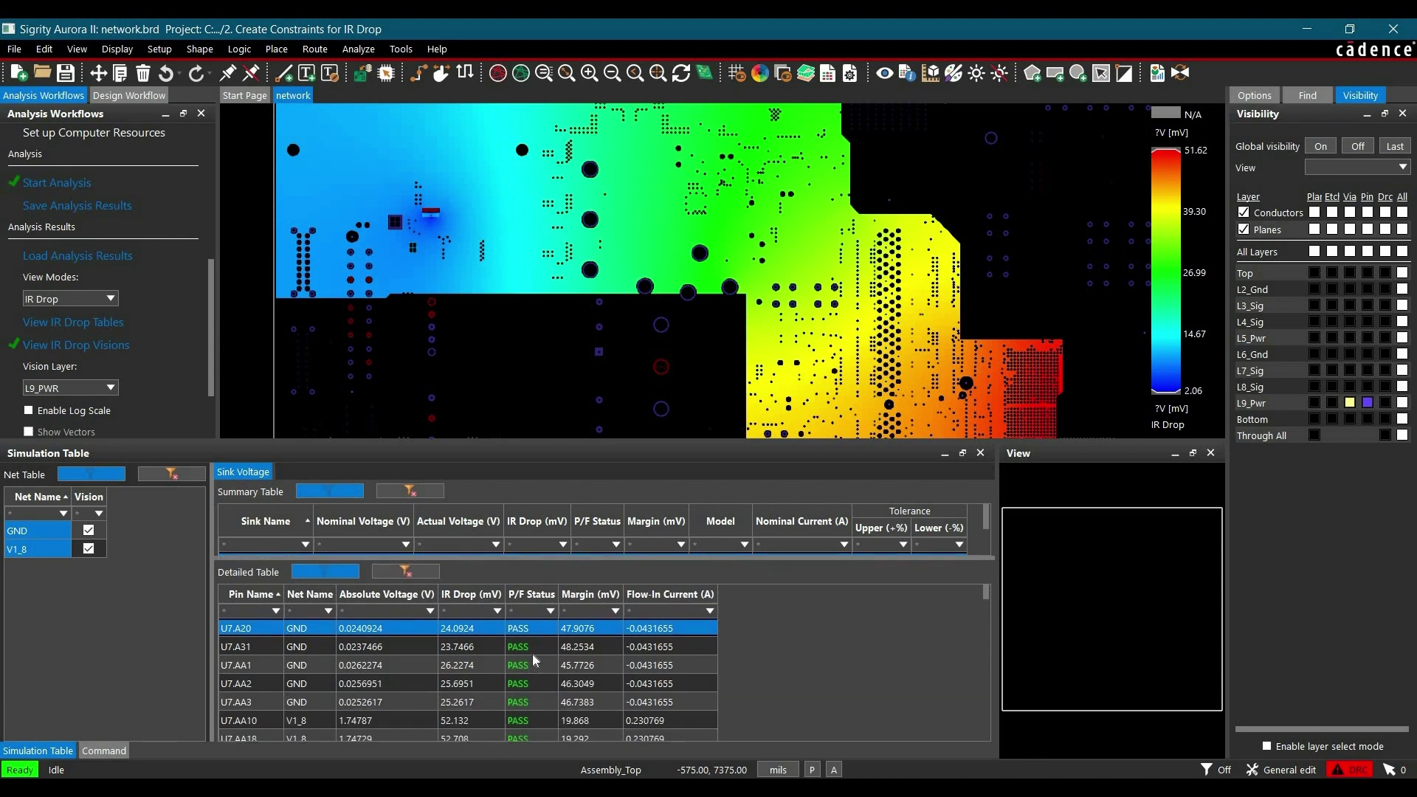
{"action": "left_click", "coordinate": [464, 597]}
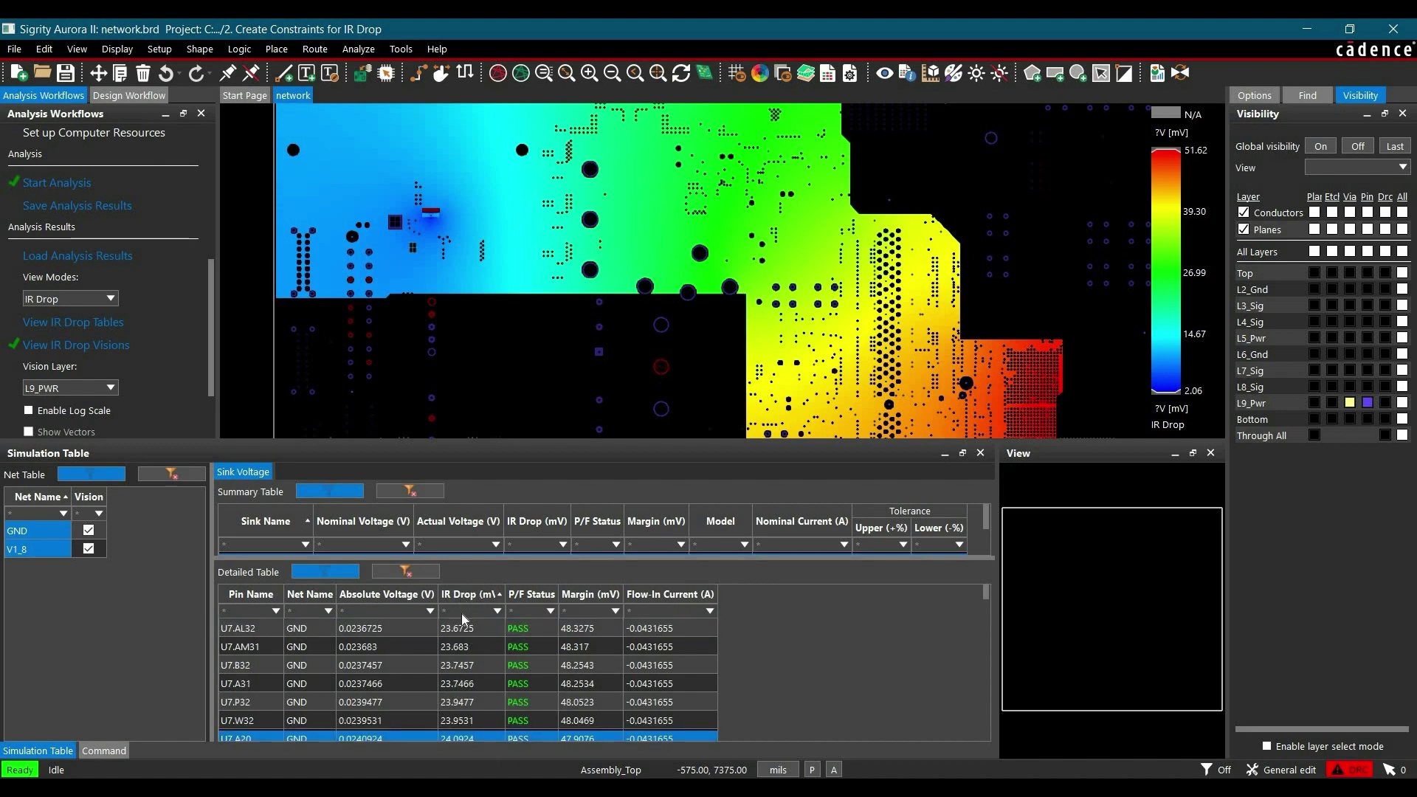
{"action": "left_click", "coordinate": [493, 595]}
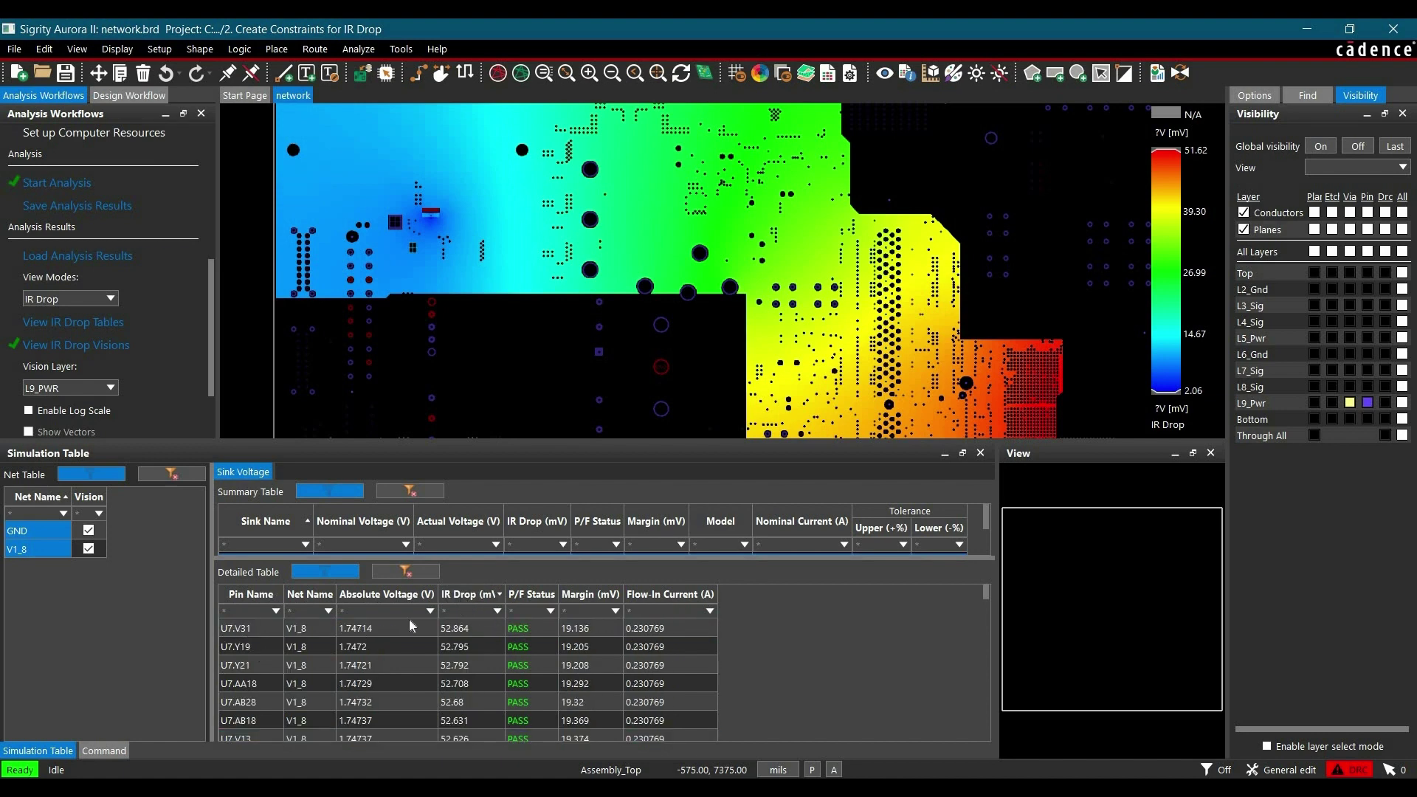
{"action": "left_click", "coordinate": [472, 628]}
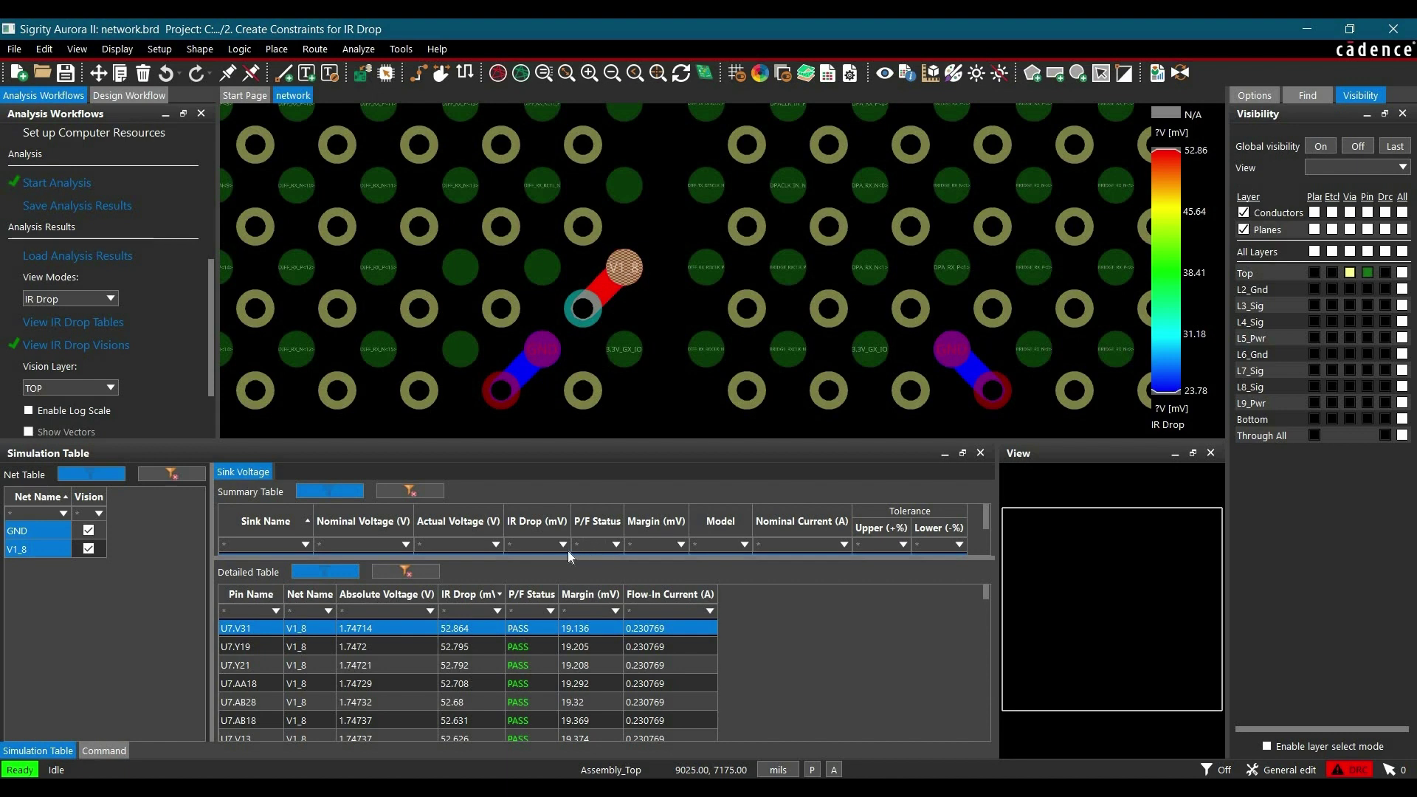
Restore the sink voltage rows and inspect pin U7.V31's 52.864 mV drop on the board.
{"action": "left_click_drag", "start_coordinate": [563, 558], "coordinate": [526, 577]}
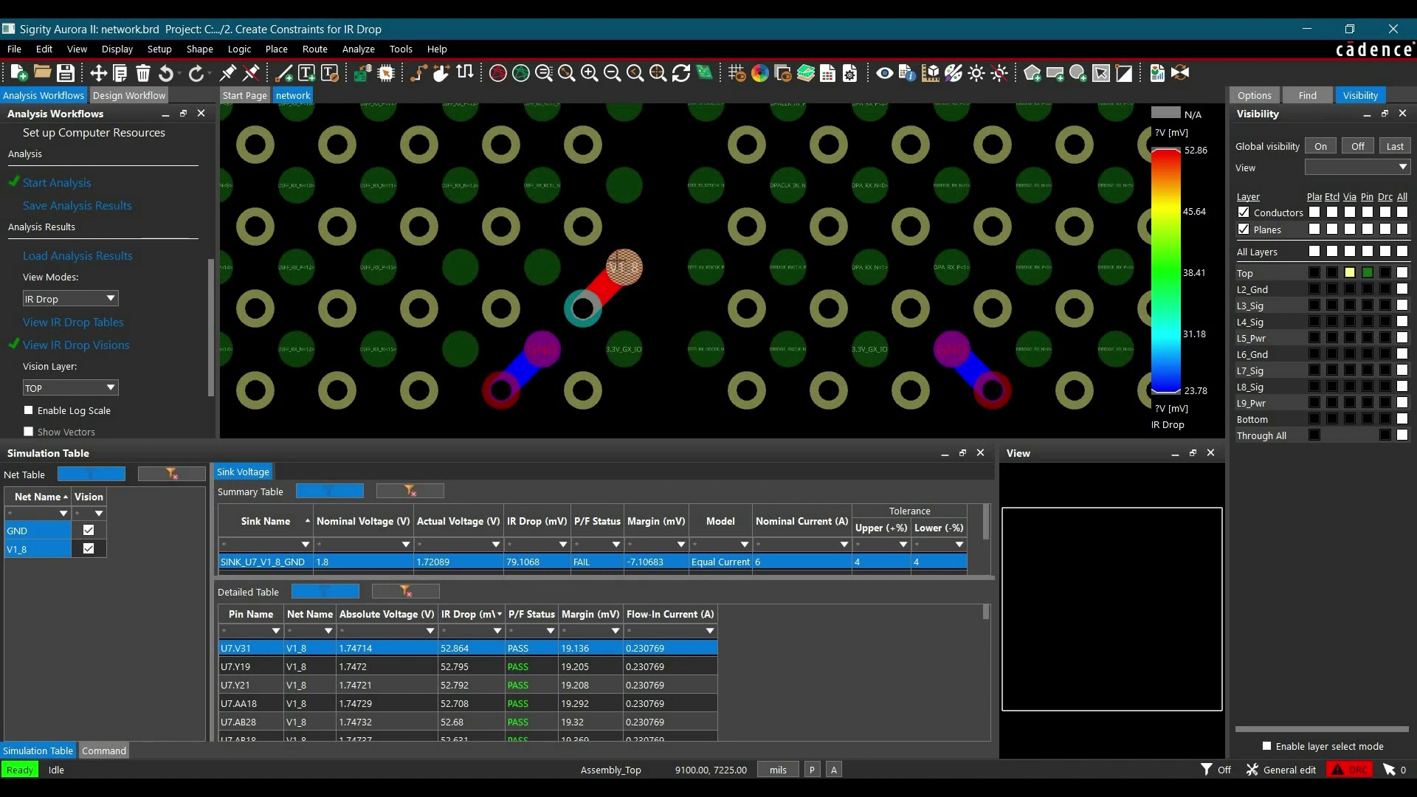
{"action": "mouse_move", "coordinate": [614, 318]}
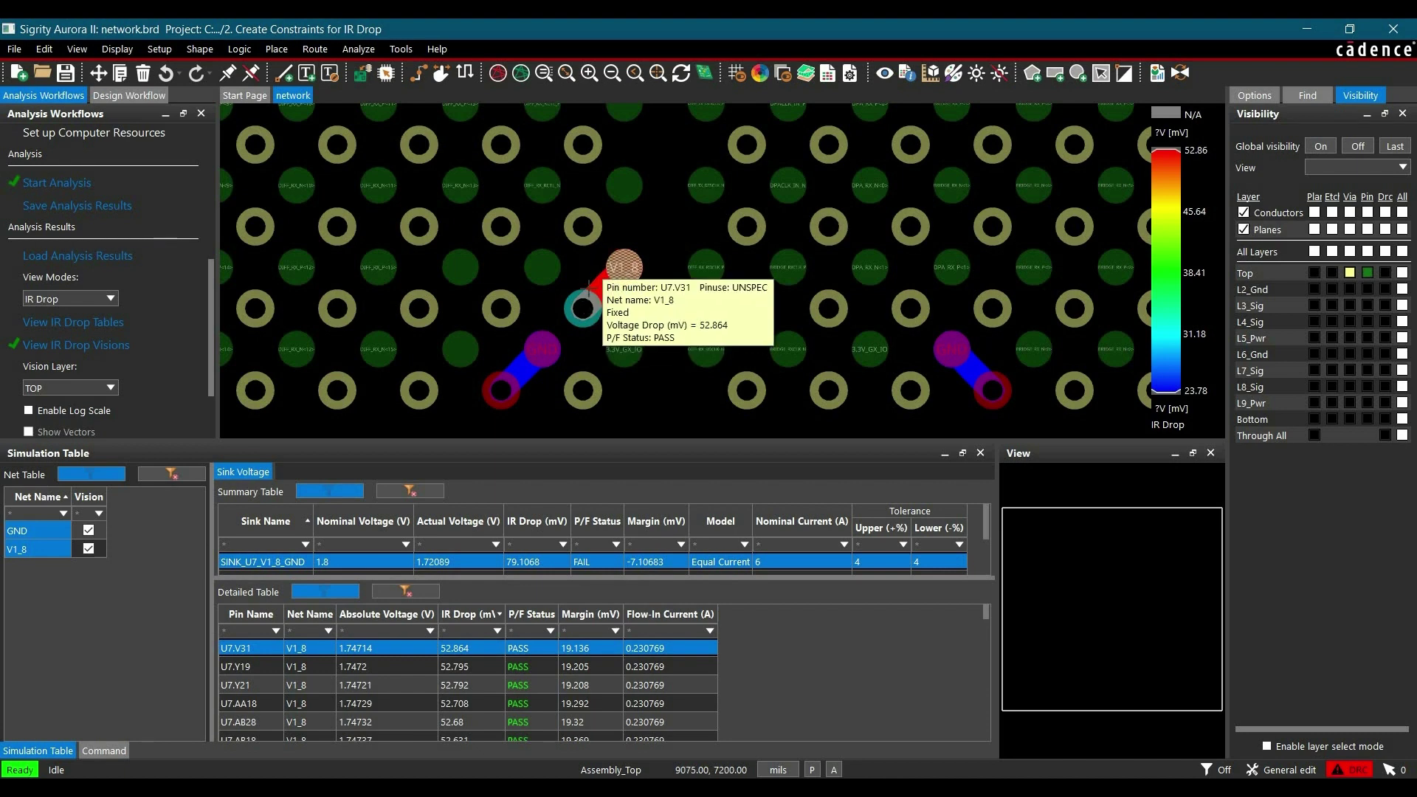
{"action": "mouse_move", "coordinate": [597, 288]}
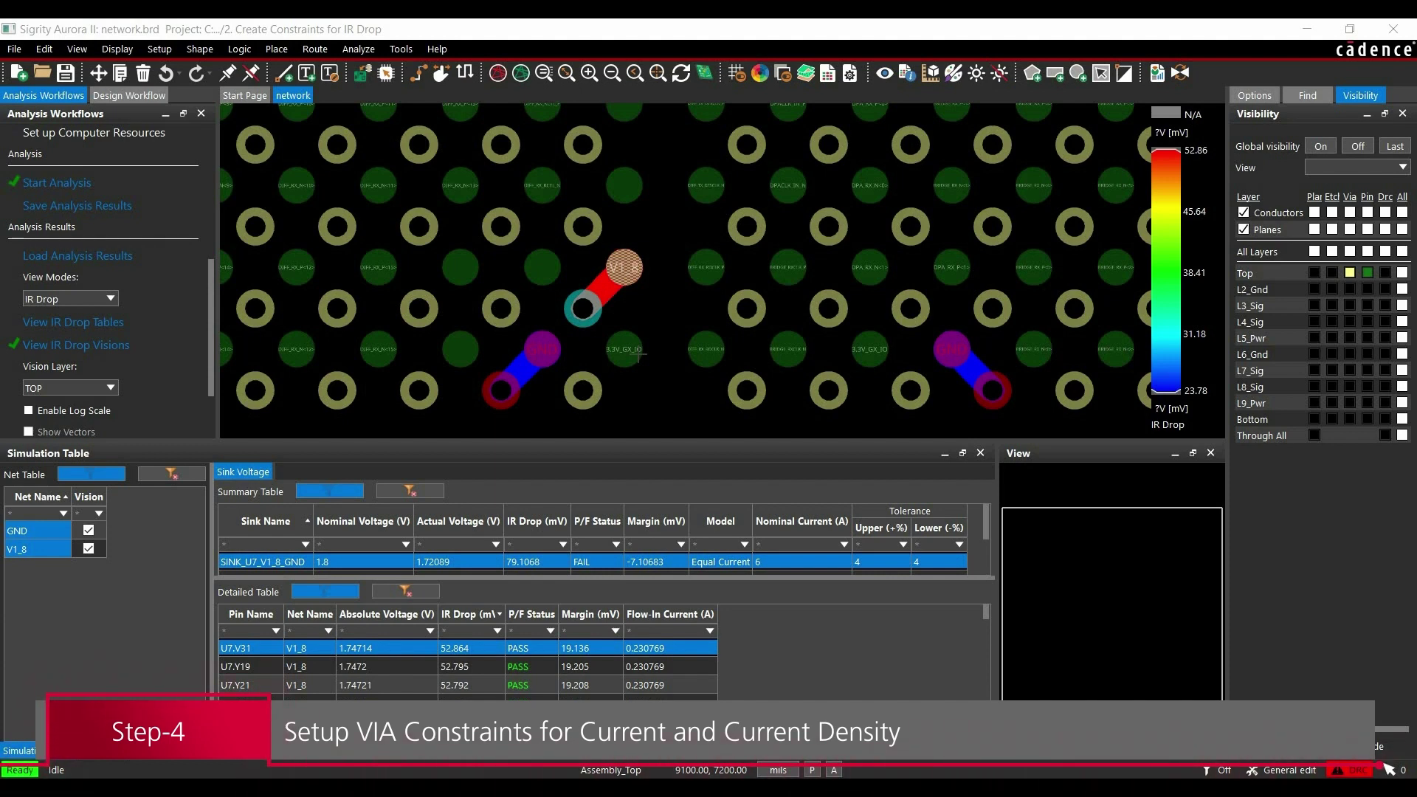
In the analysis options, make Current Threshold Manual with a 0.25 A global via current threshold.
{"action": "scroll", "coordinate": [116, 282], "scroll_direction": "up", "scroll_amount": 5}
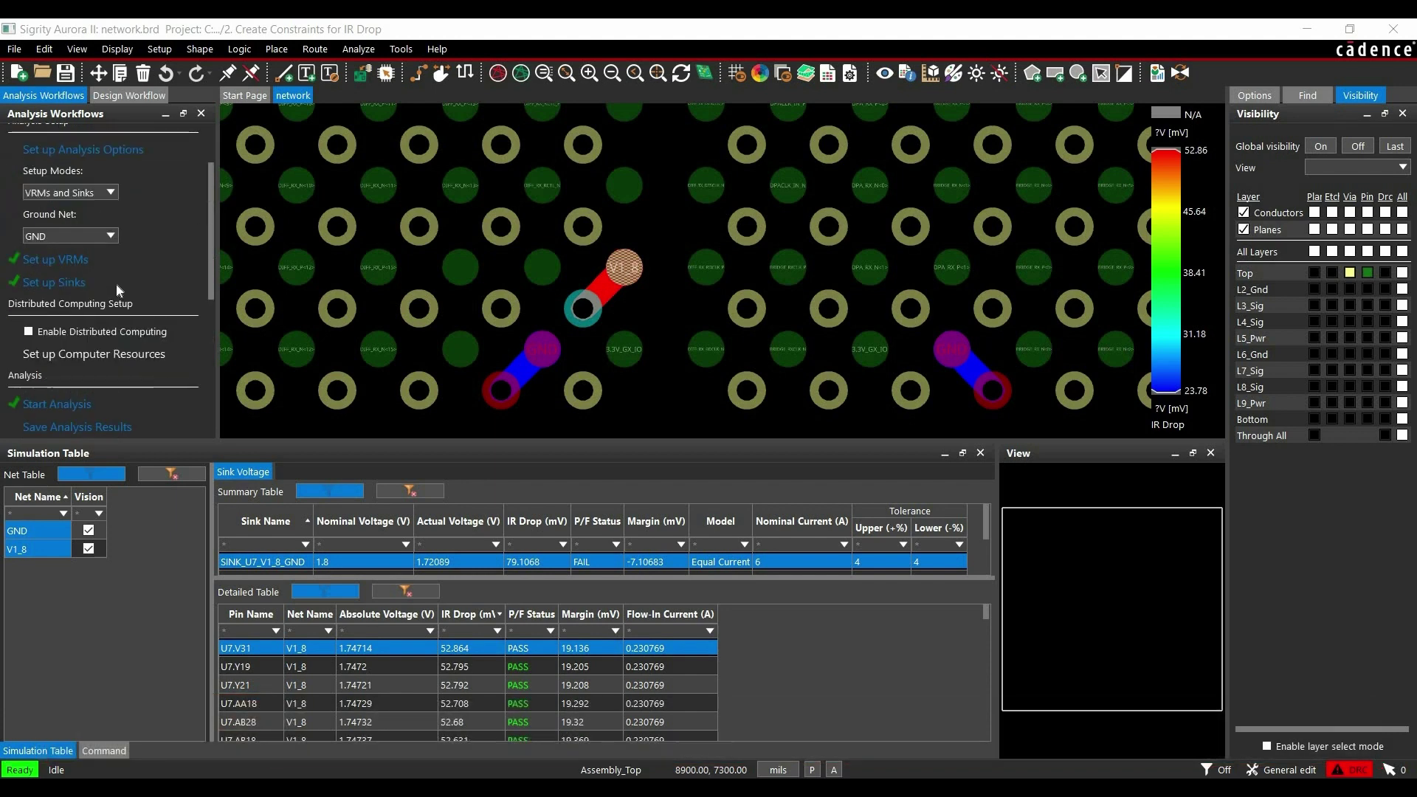
{"action": "scroll", "coordinate": [117, 285], "scroll_direction": "up", "scroll_amount": 3}
{"action": "left_click", "coordinate": [73, 234]}
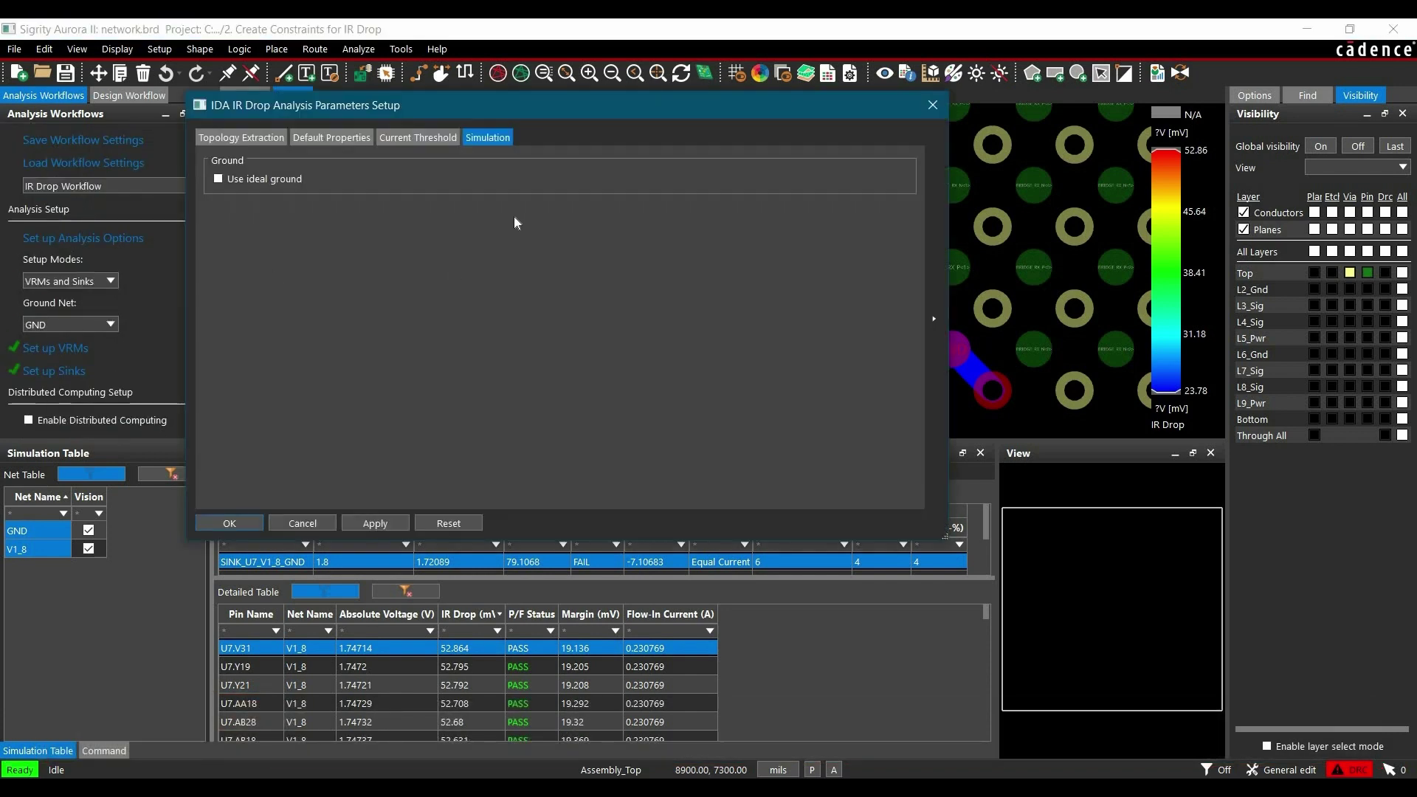
{"action": "left_click", "coordinate": [400, 144]}
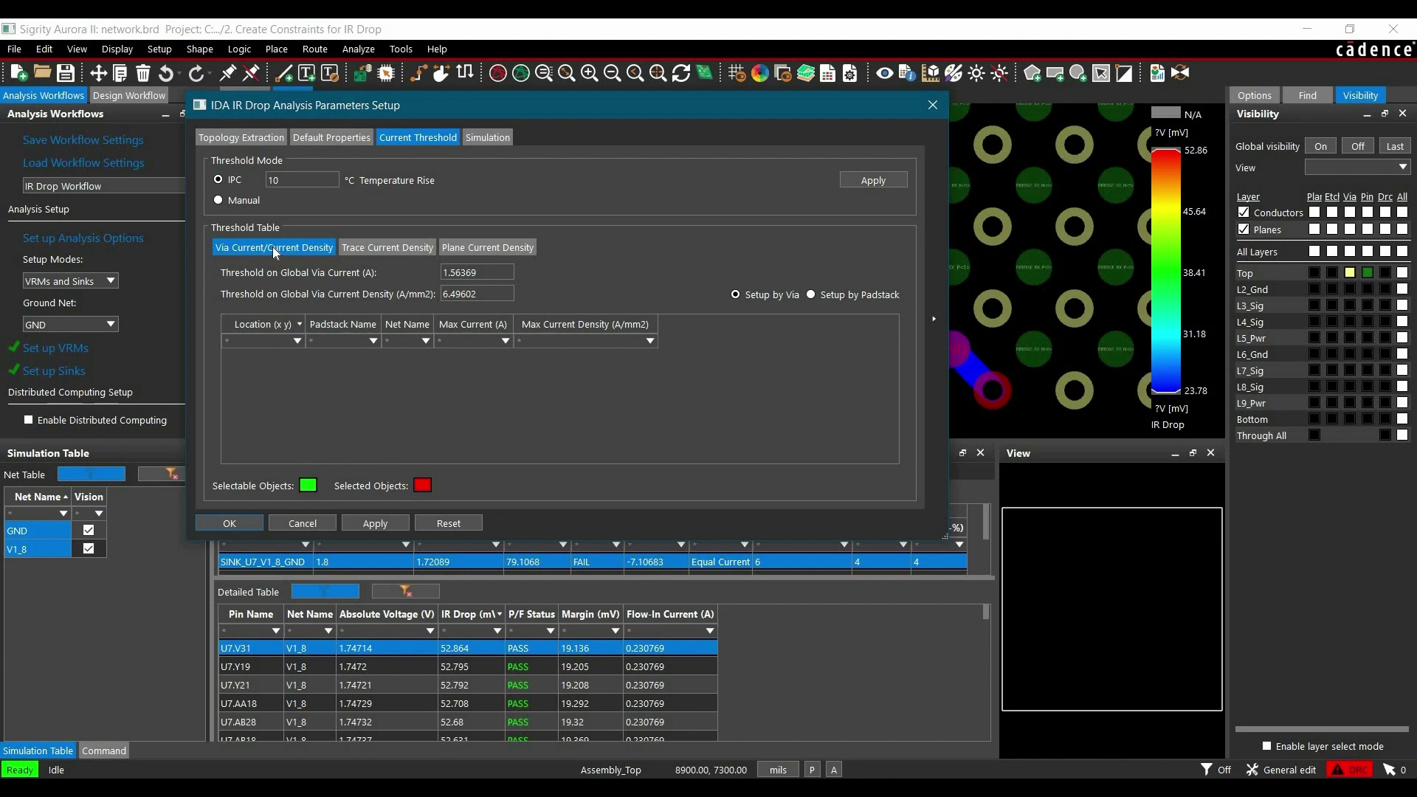
{"action": "left_click", "coordinate": [232, 201]}
{"action": "double_click", "coordinate": [459, 272]}
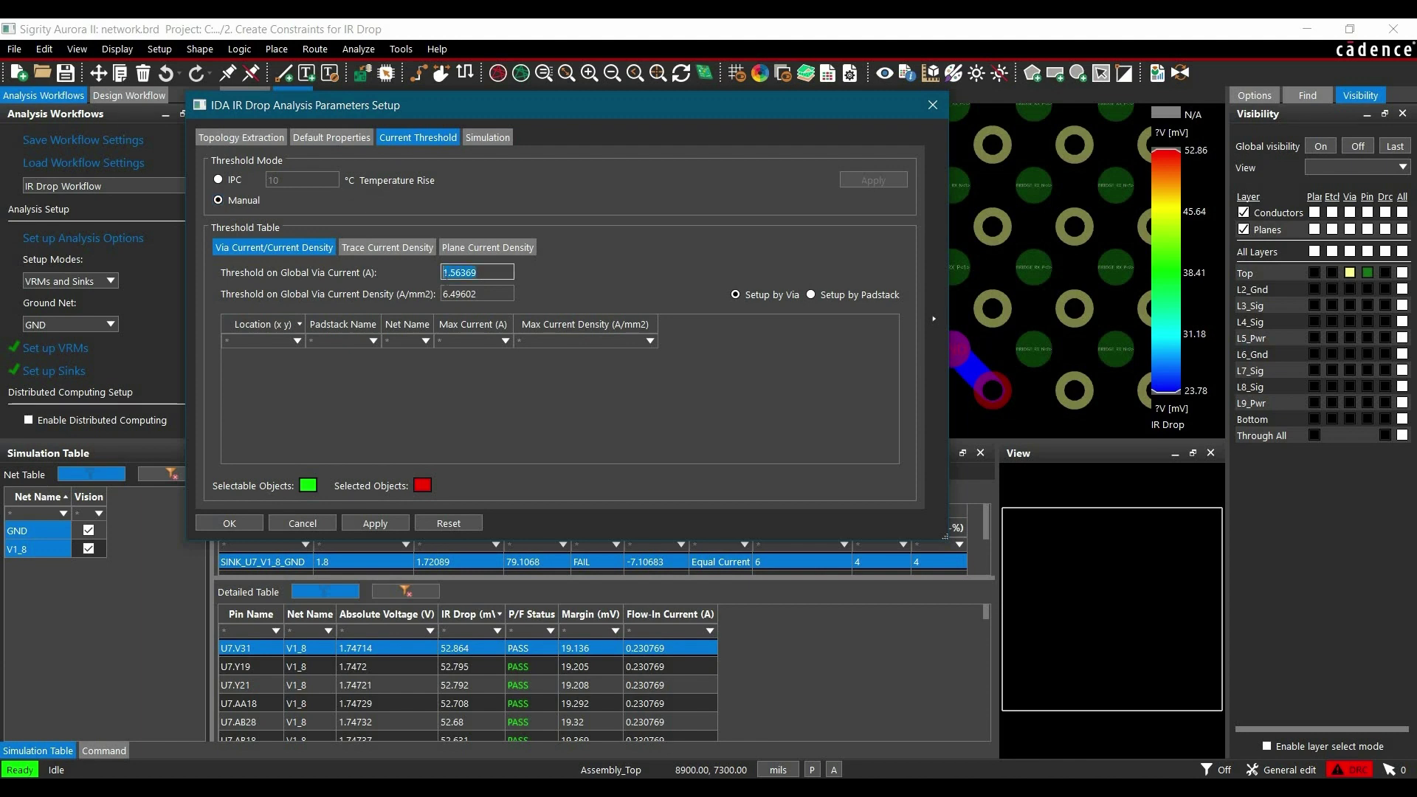
{"action": "type", "text": "0.25"}
{"action": "left_click_drag", "start_coordinate": [460, 272], "coordinate": [445, 272]}
Switch to setup by padstack and add the 050RD030 via padstack threshold from the board.
{"action": "left_click", "coordinate": [812, 296]}
{"action": "right_click", "coordinate": [252, 392]}
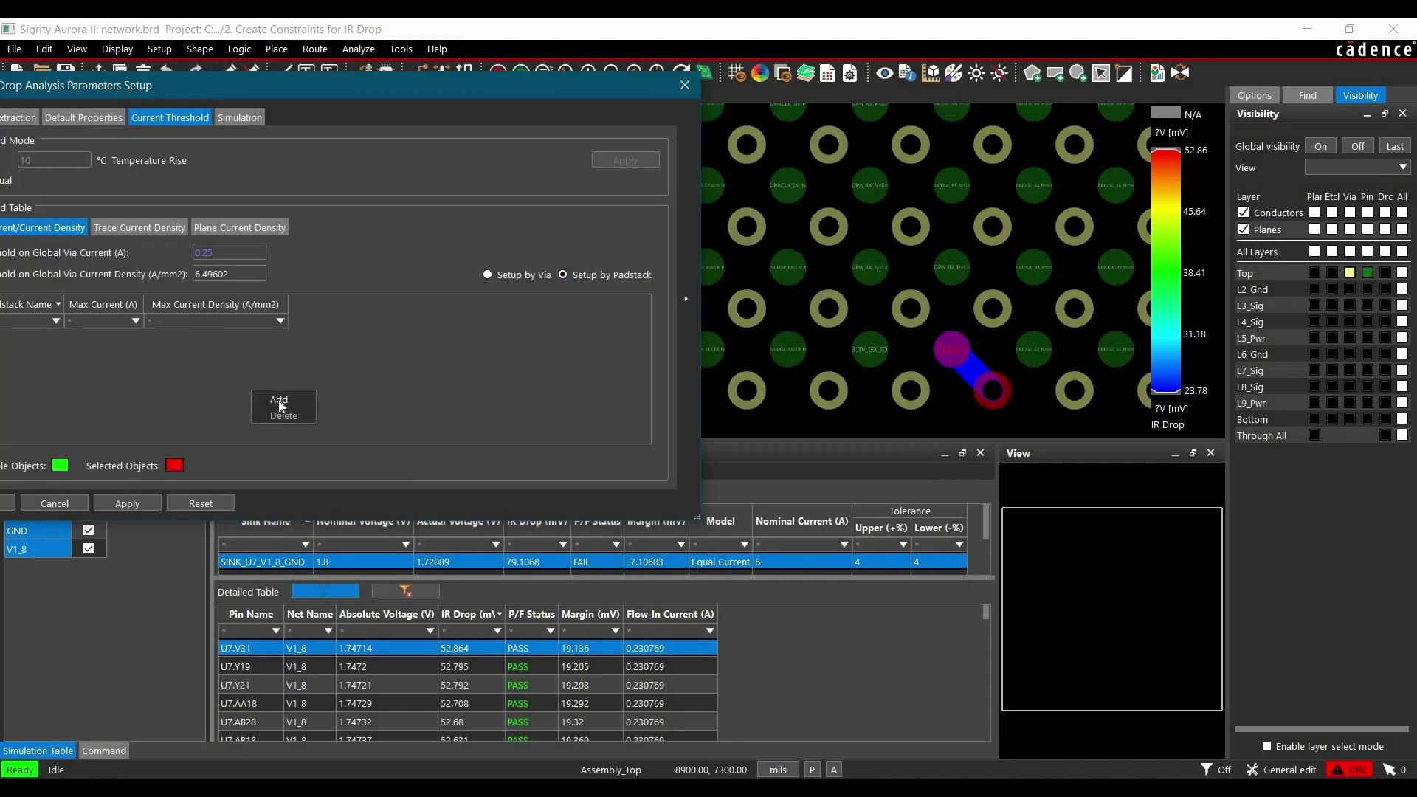
{"action": "left_click", "coordinate": [278, 399]}
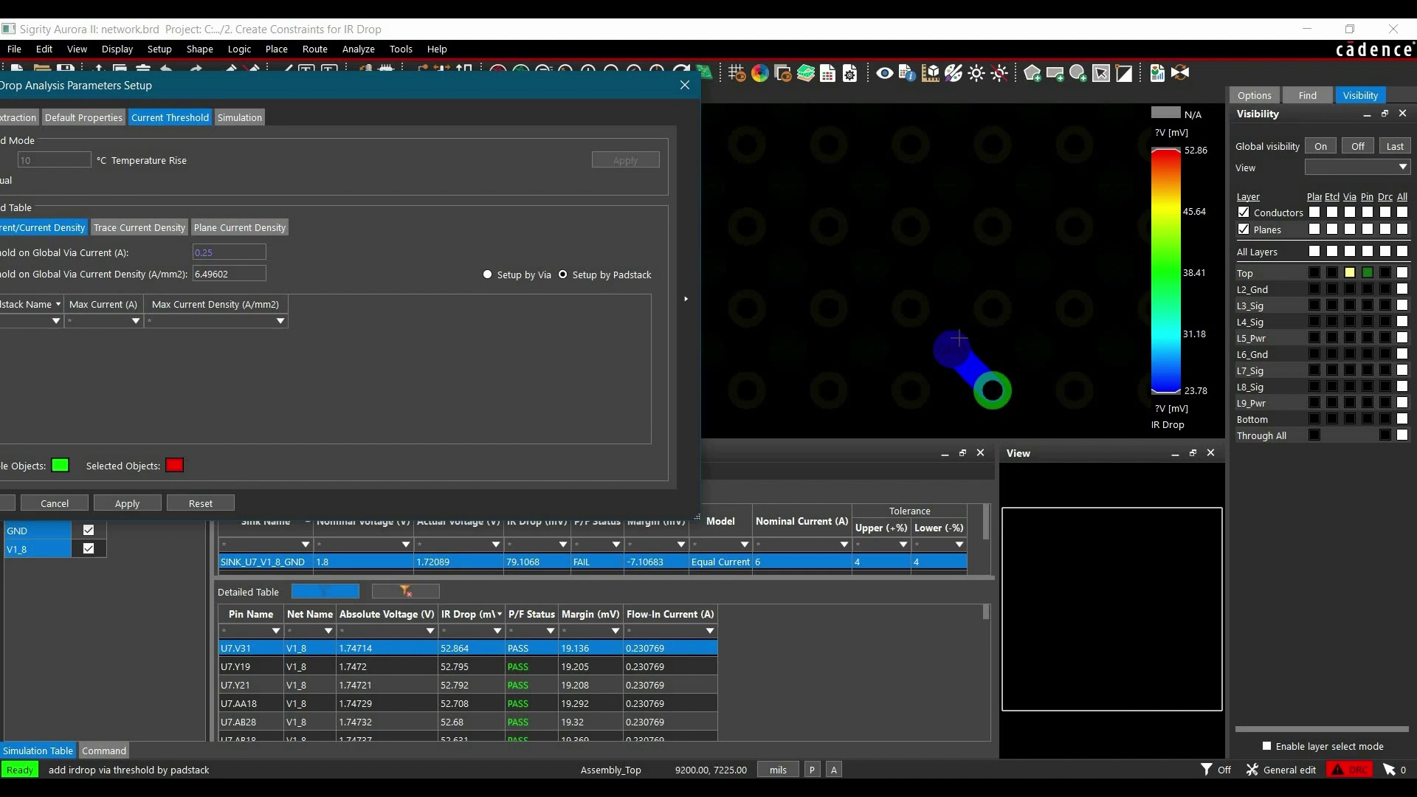
{"action": "scroll", "coordinate": [804, 214], "scroll_direction": "down", "scroll_amount": 5}
{"action": "scroll", "coordinate": [804, 210], "scroll_direction": "up", "scroll_amount": 2}
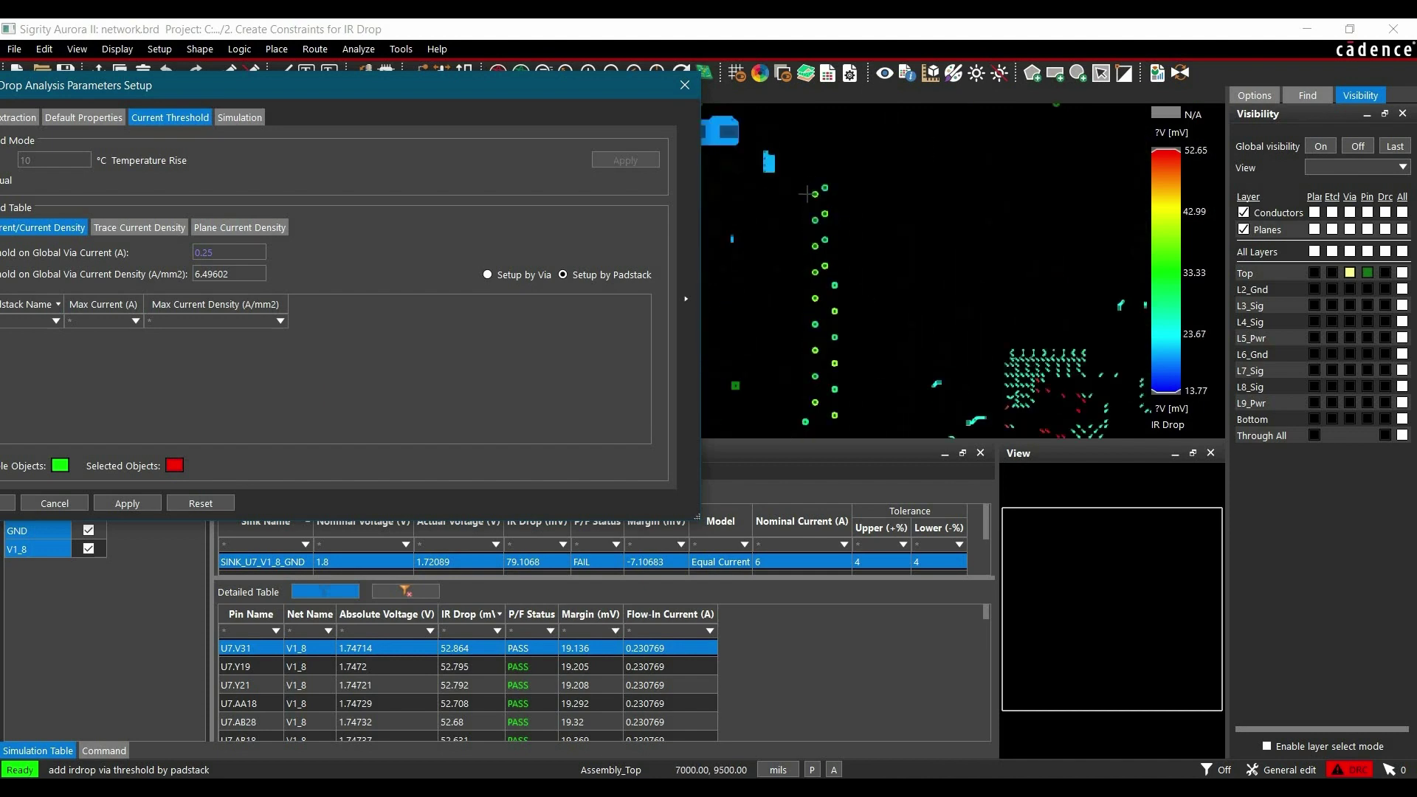
{"action": "scroll", "coordinate": [815, 193], "scroll_direction": "up", "scroll_amount": 5}
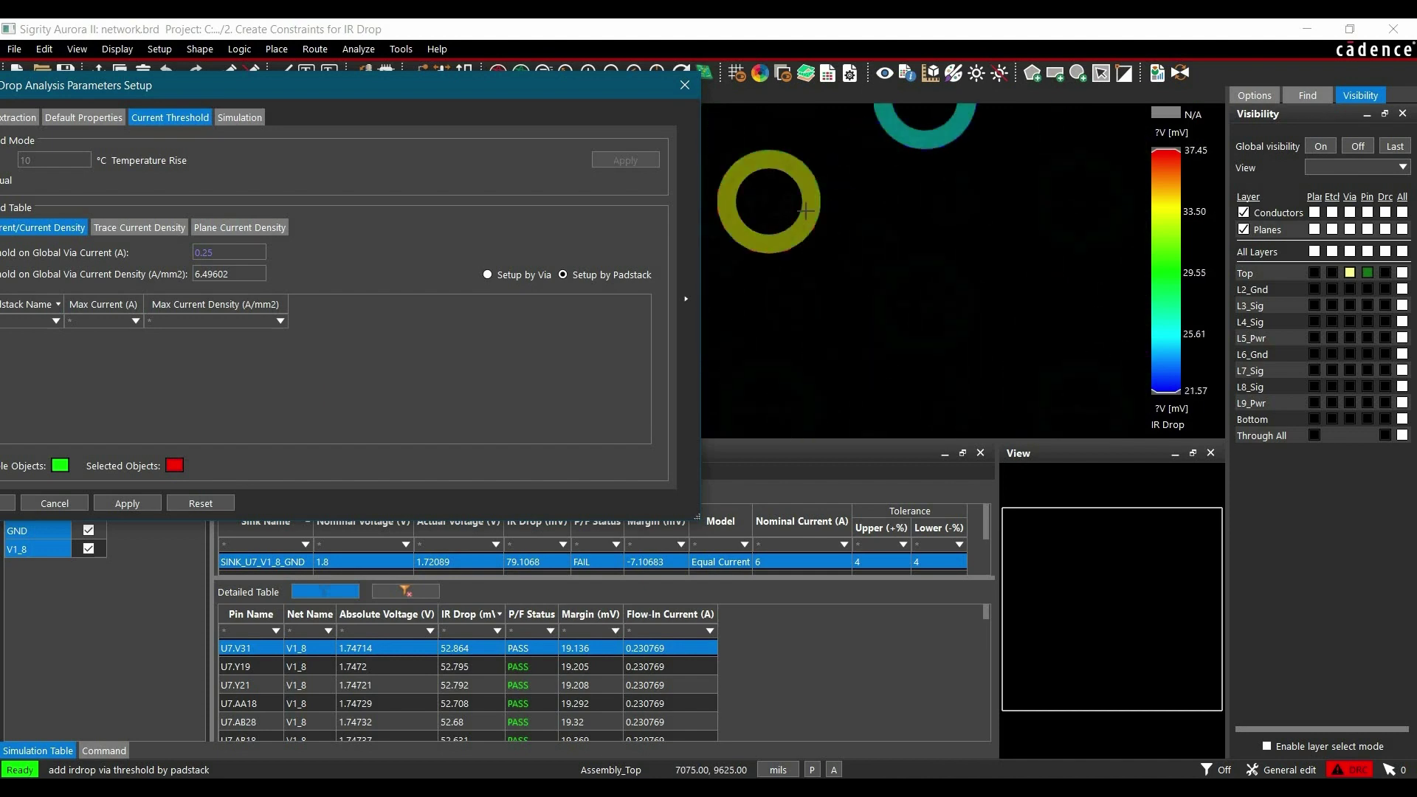
{"action": "left_click", "coordinate": [811, 202]}
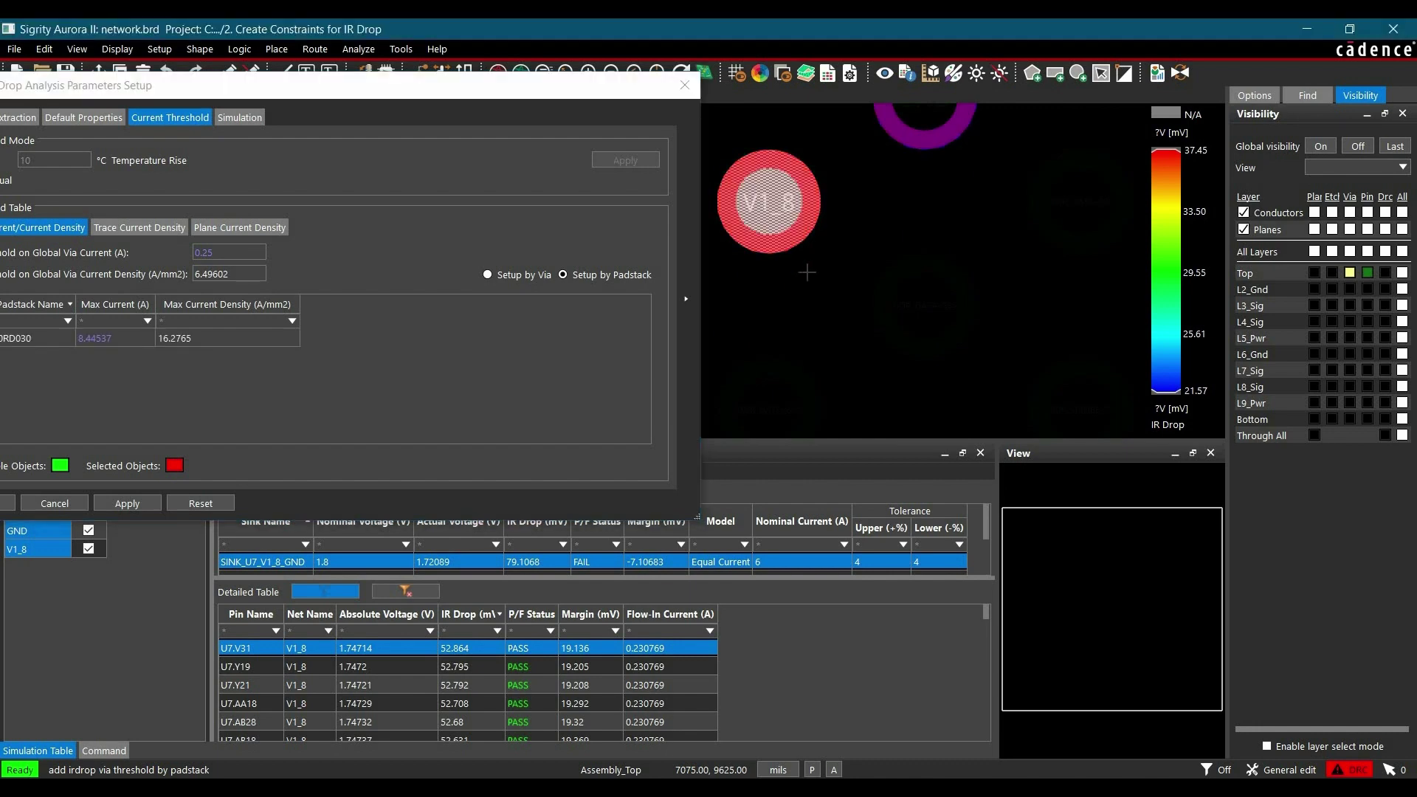
Add the 20R10VIA padstack threshold and move the setup dialog fully into view.
{"action": "scroll", "coordinate": [804, 225], "scroll_direction": "down", "scroll_amount": 6}
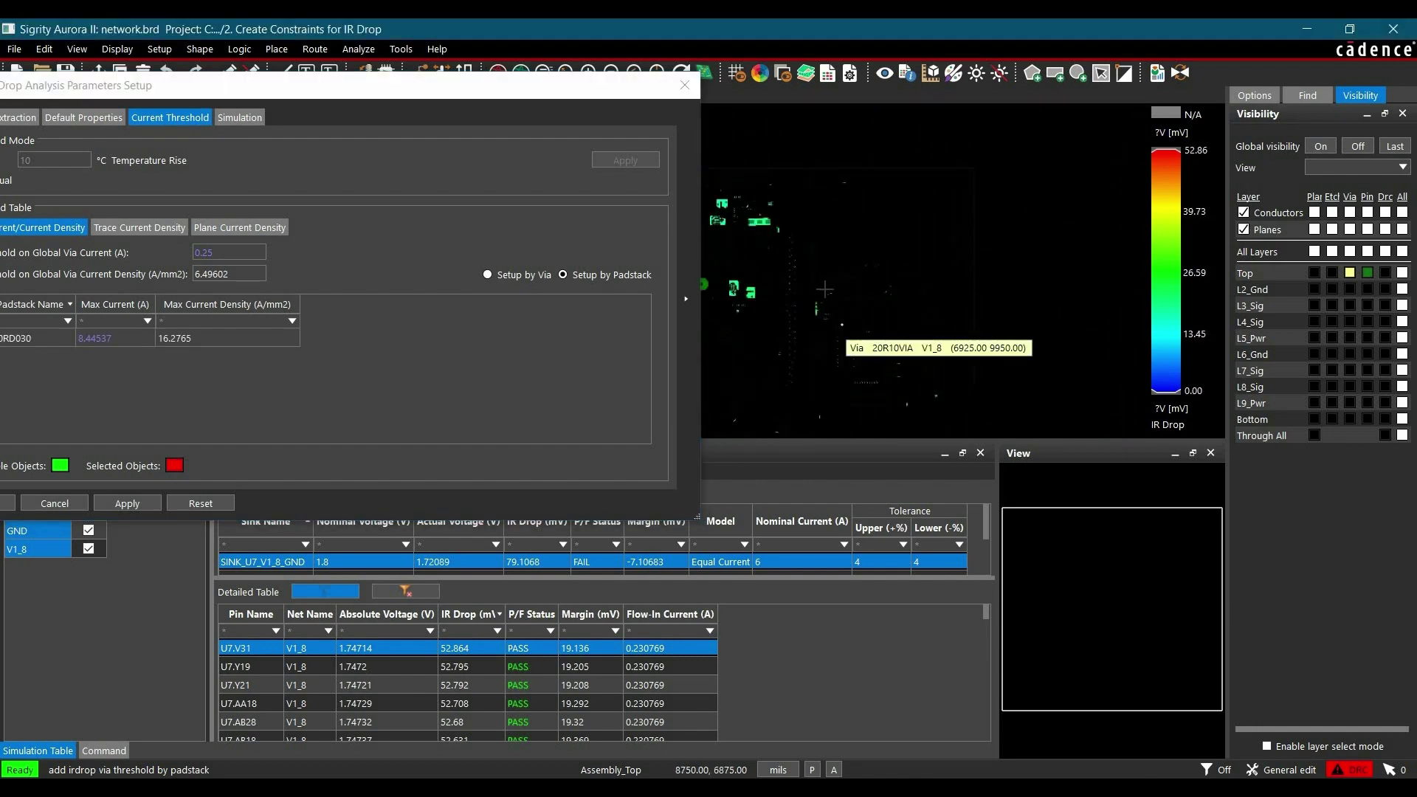
{"action": "scroll", "coordinate": [927, 352], "scroll_direction": "up", "scroll_amount": 5}
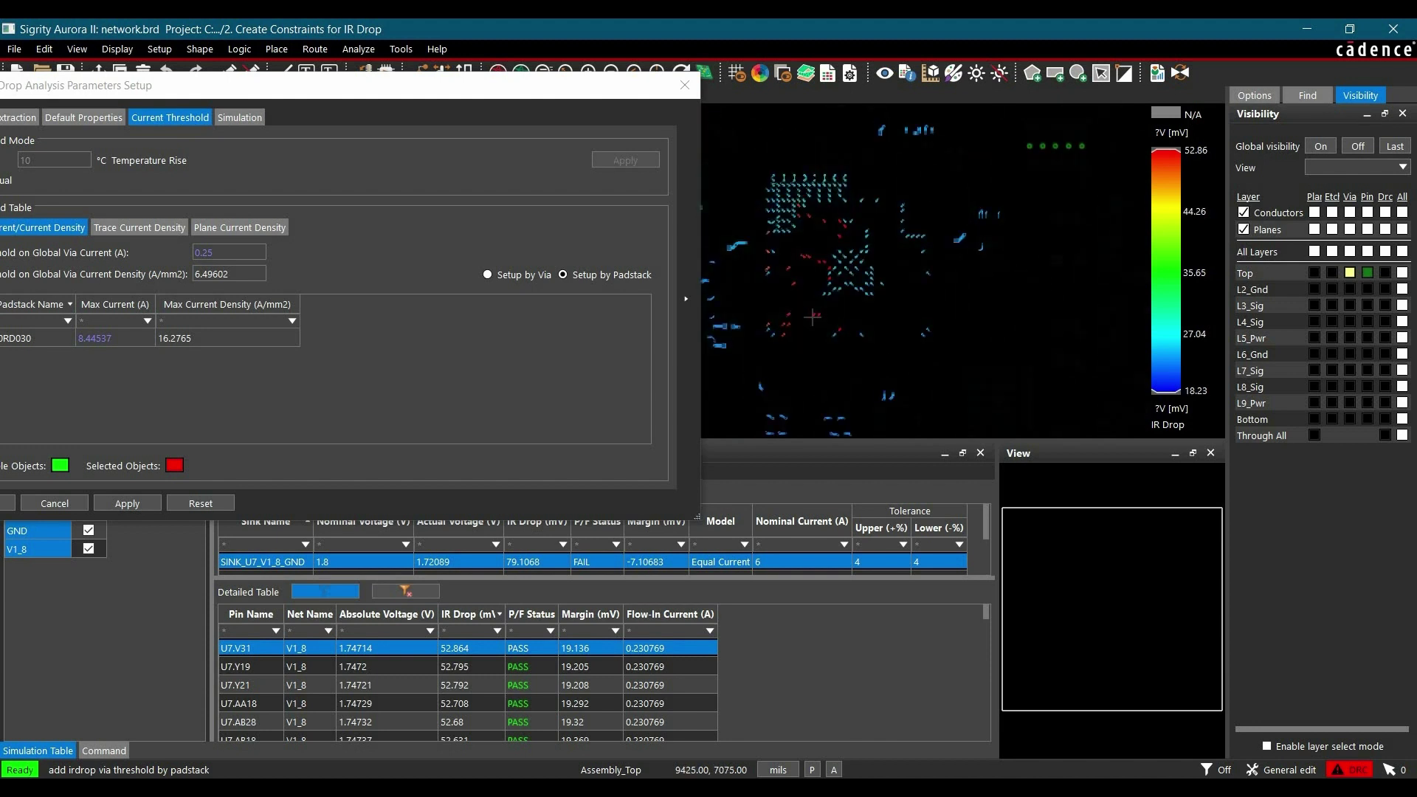
{"action": "scroll", "coordinate": [834, 259], "scroll_direction": "up", "scroll_amount": 5}
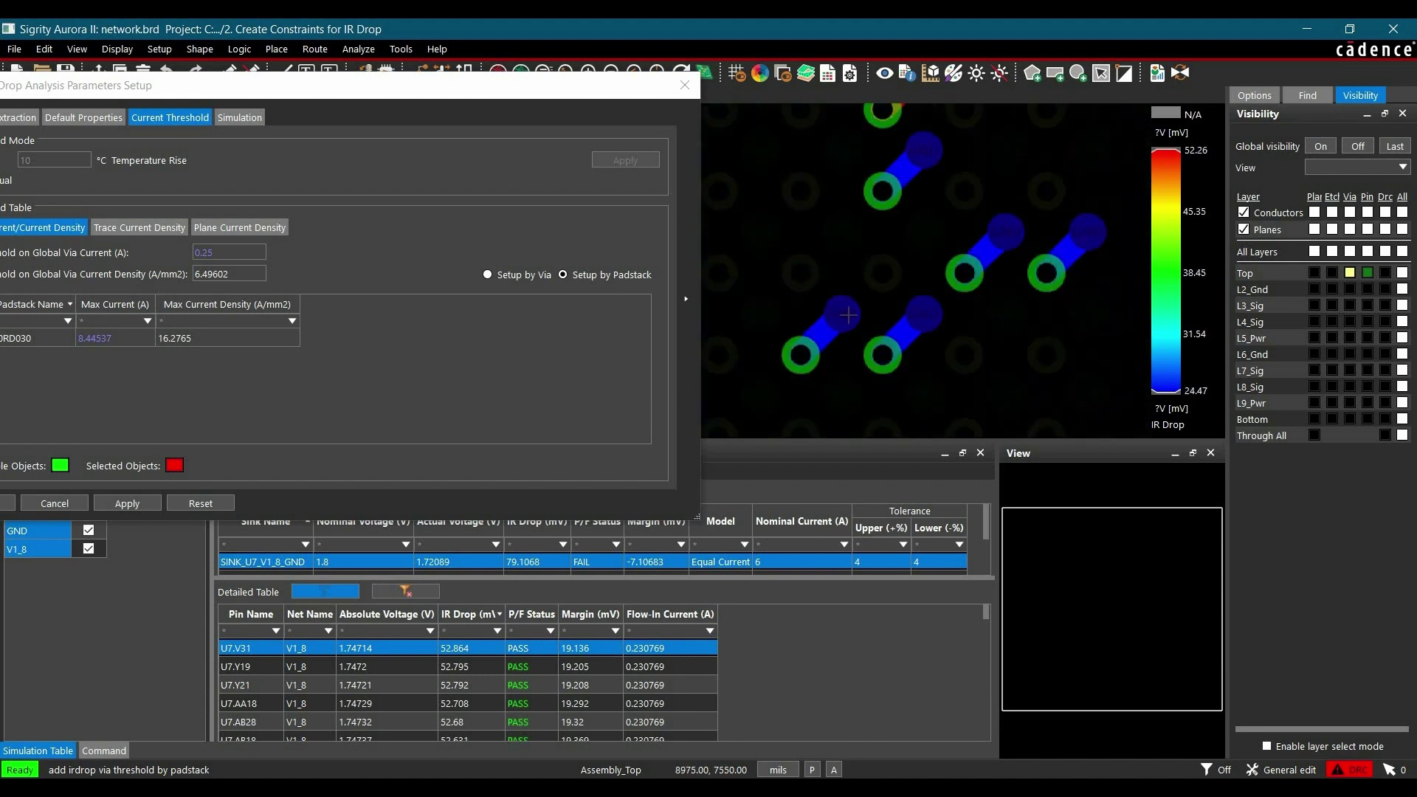
{"action": "left_click", "coordinate": [791, 348]}
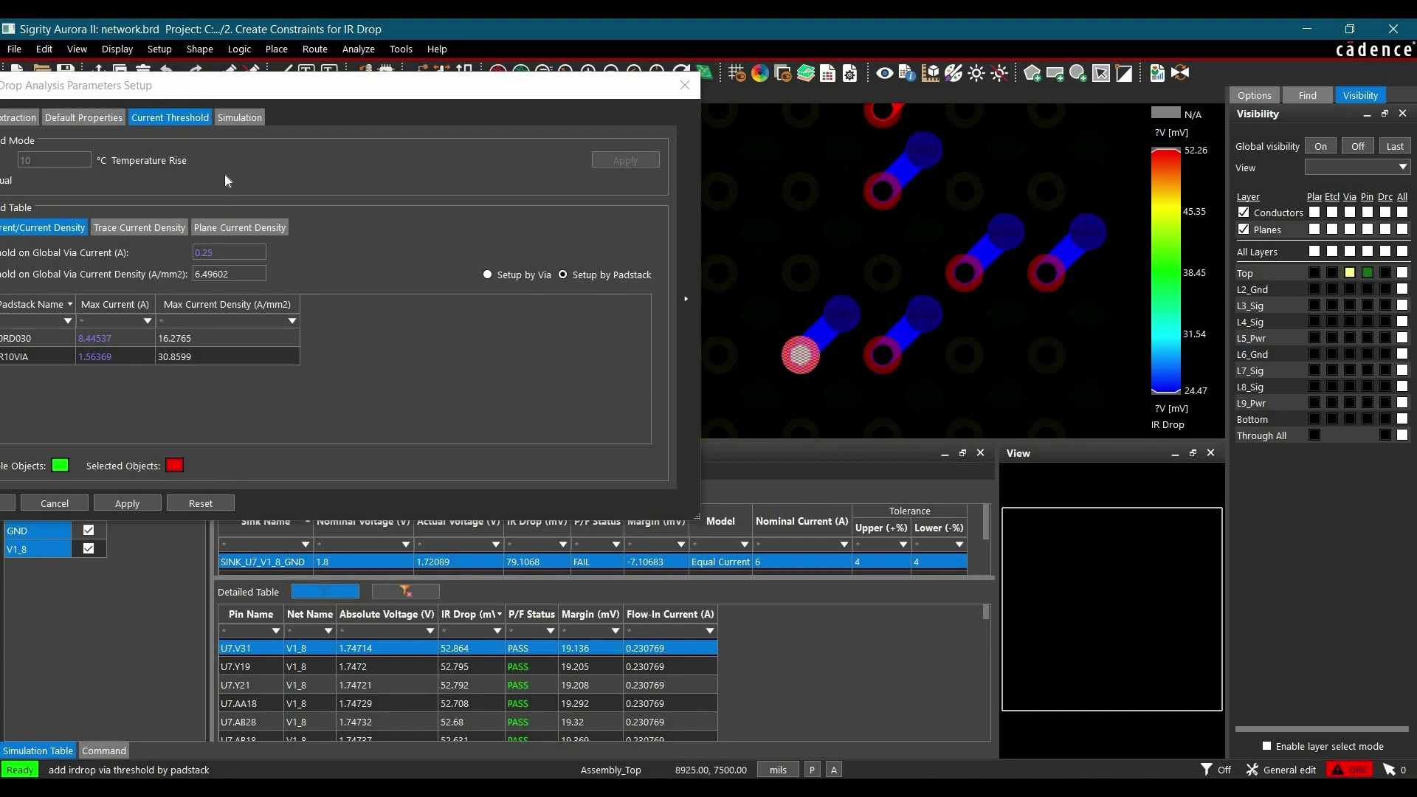
{"action": "left_click_drag", "start_coordinate": [469, 96], "coordinate": [738, 92]}
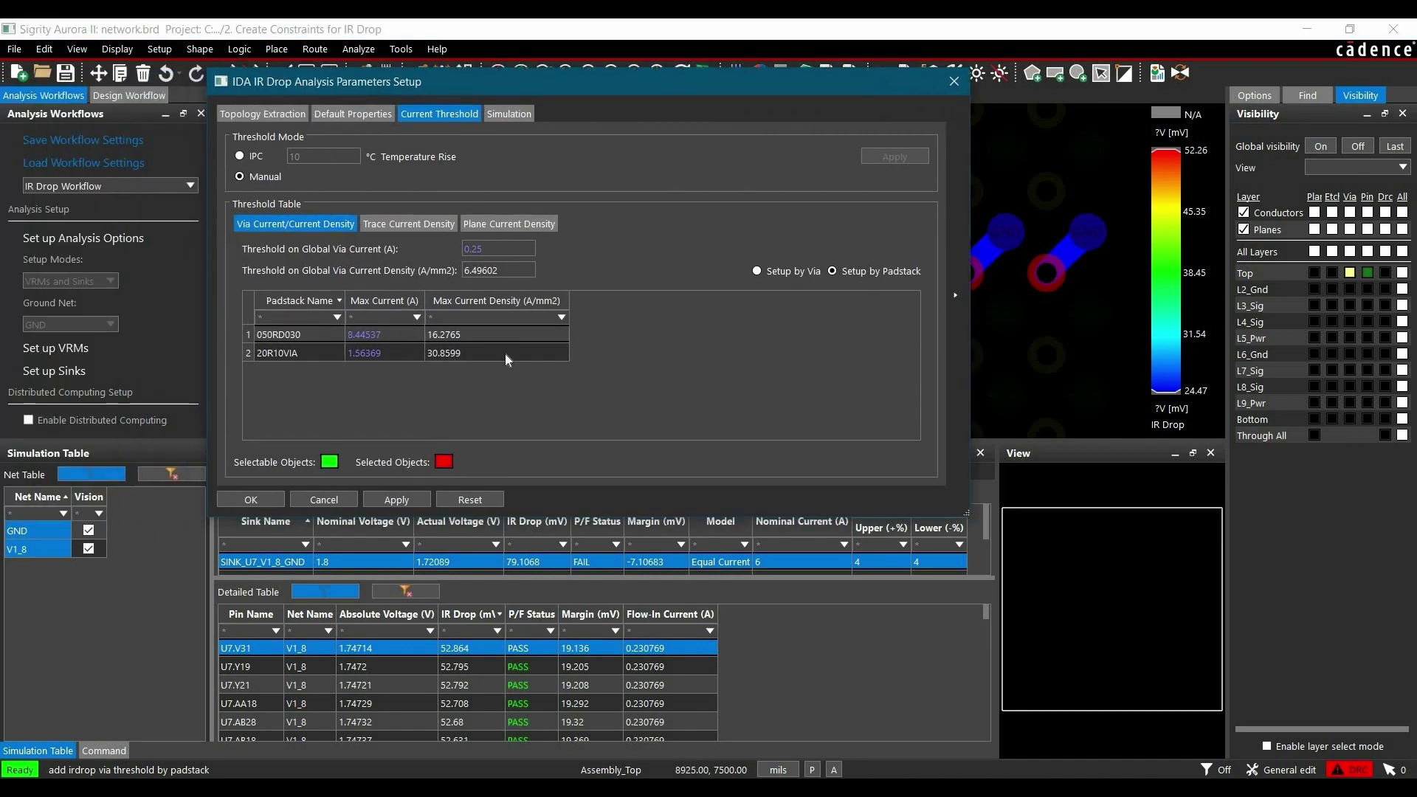
{"action": "right_click", "coordinate": [992, 309]}
Finish via picking, confirm the 050RD030 Max Current value, then apply and accept the padstack thresholds.
{"action": "left_click", "coordinate": [1018, 319]}
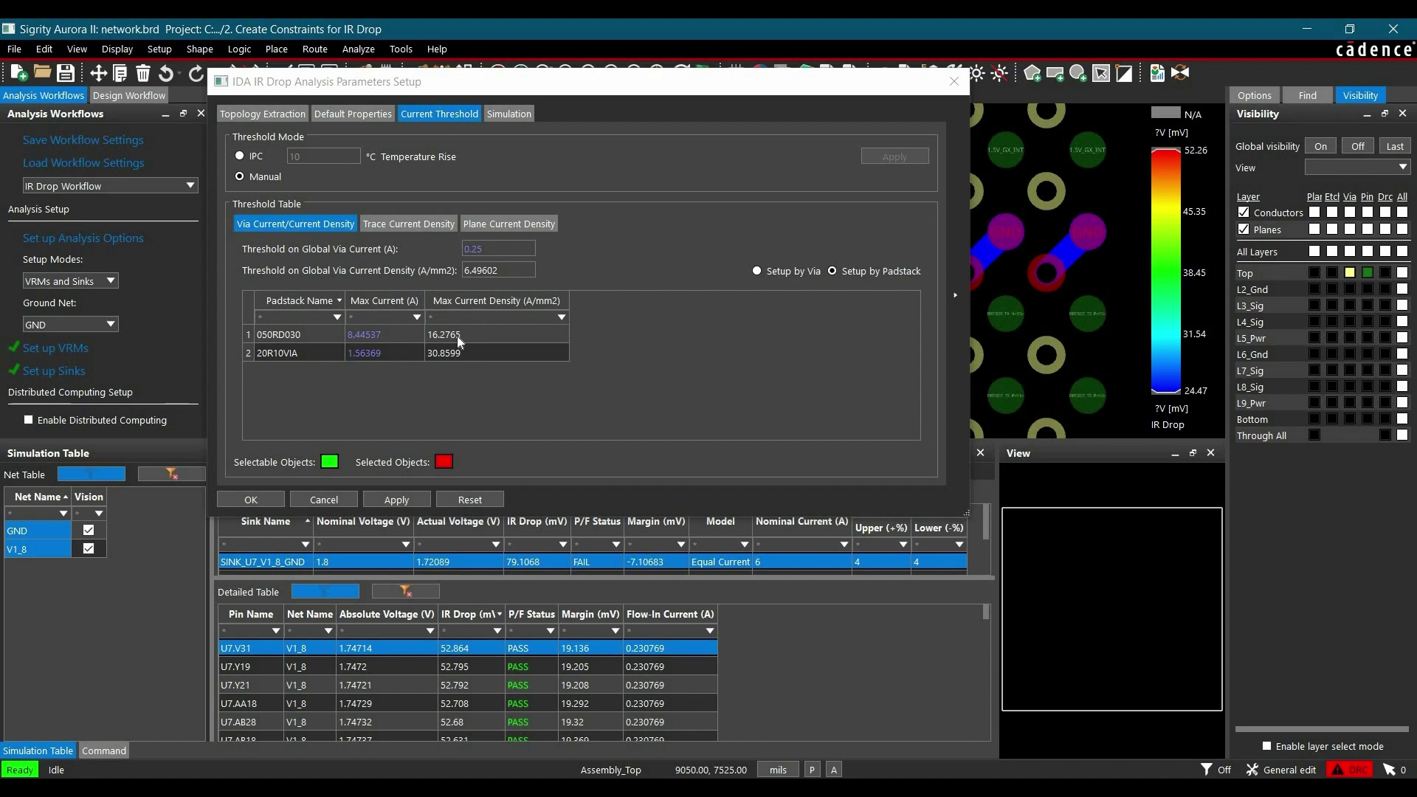
{"action": "double_click", "coordinate": [383, 335]}
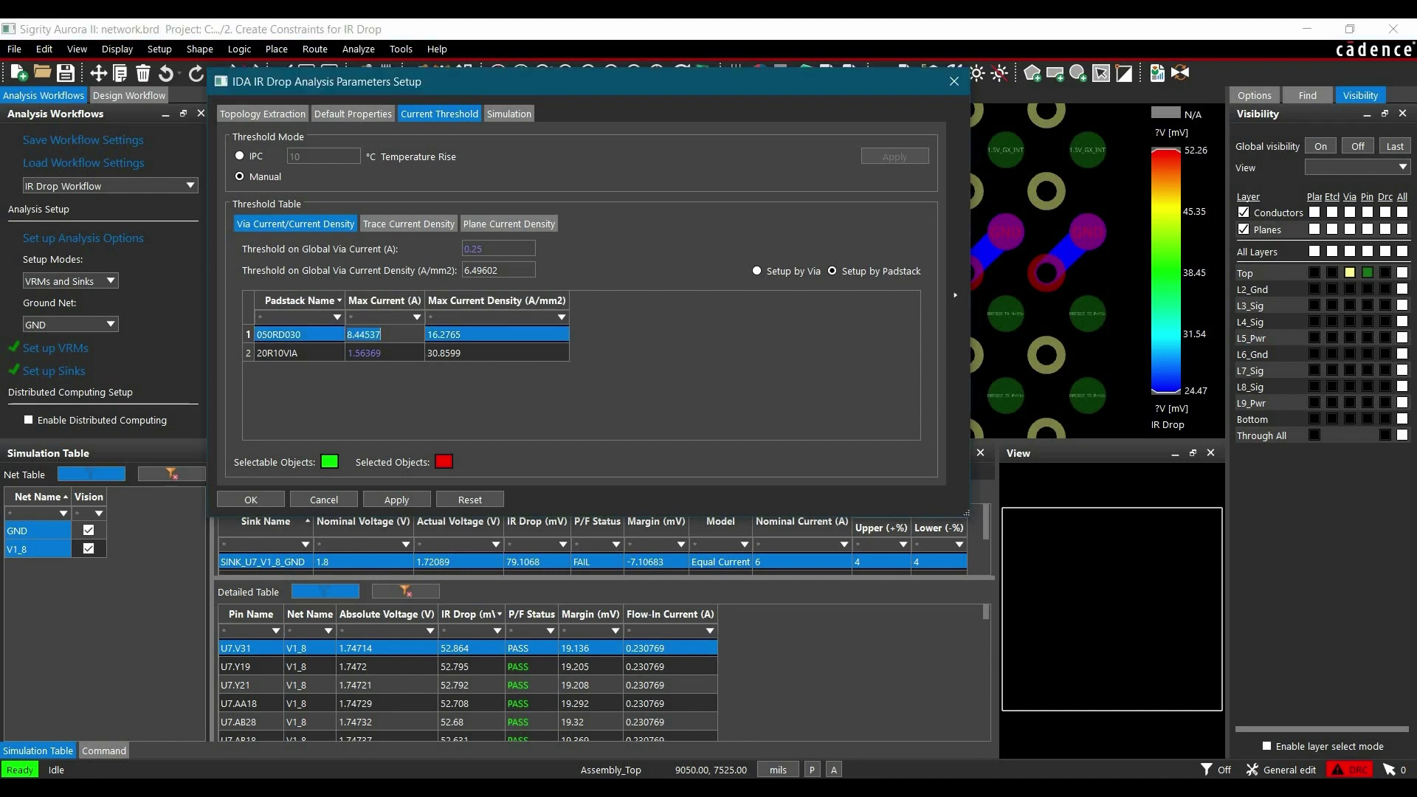
{"action": "key", "text": "Return"}
{"action": "left_click", "coordinate": [448, 351]}
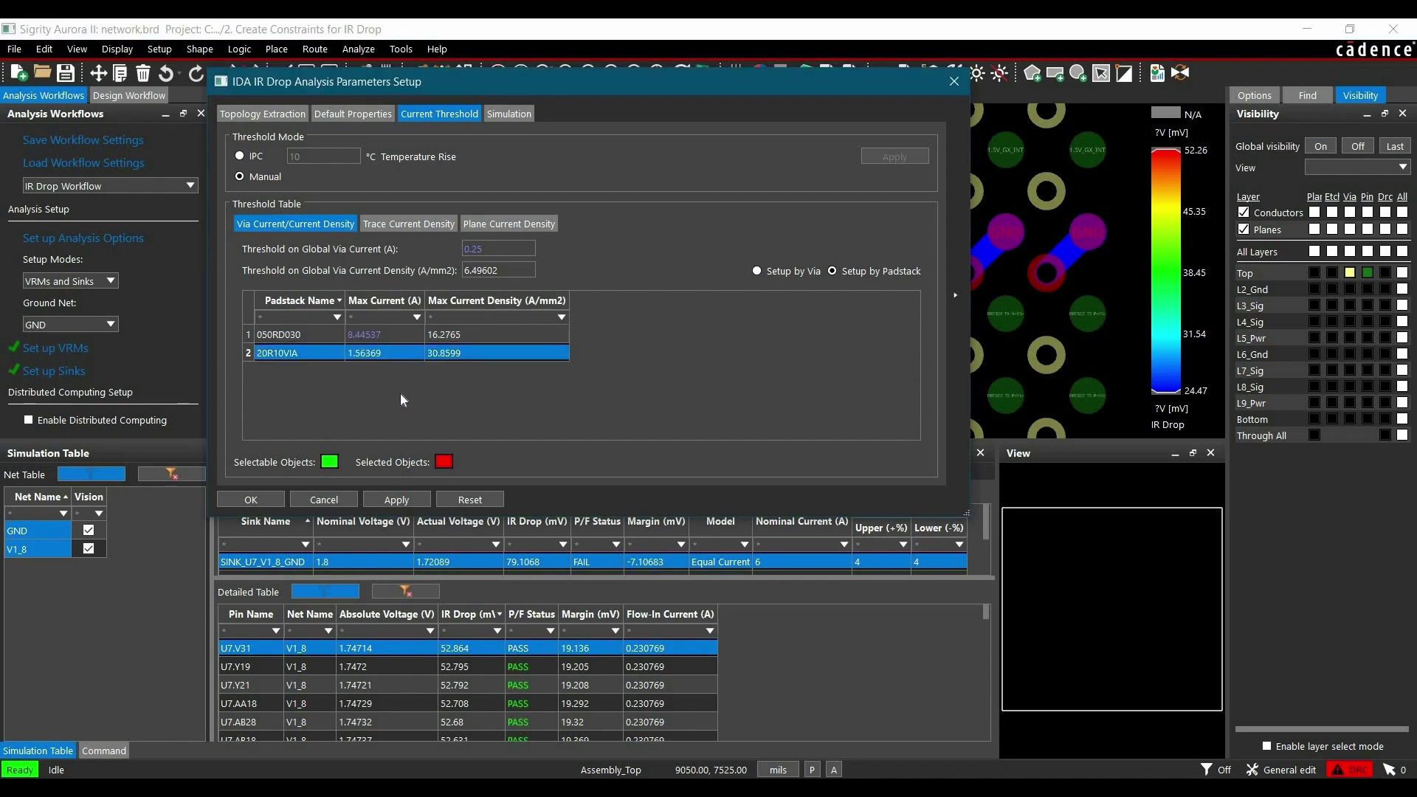
{"action": "left_click", "coordinate": [395, 498]}
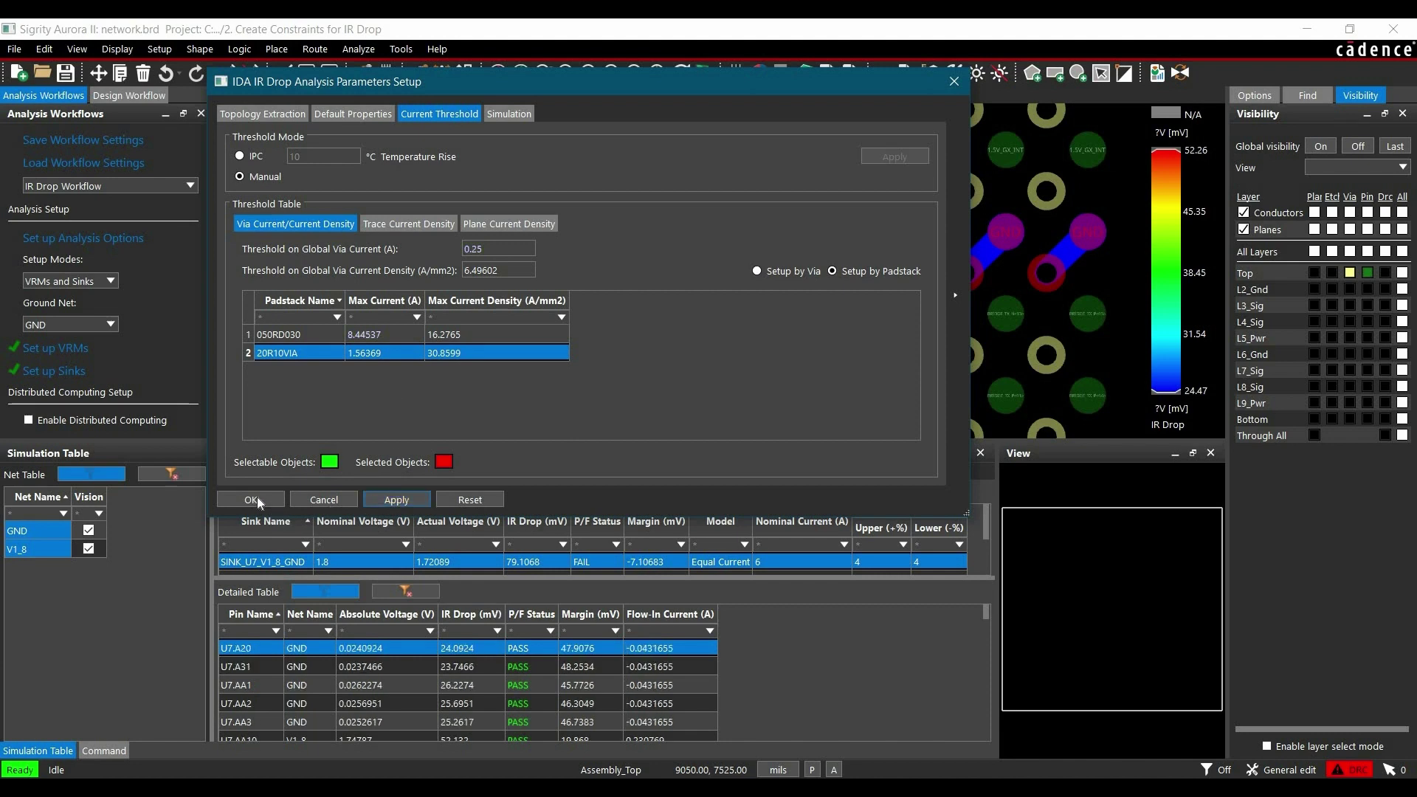
{"action": "left_click", "coordinate": [255, 499]}
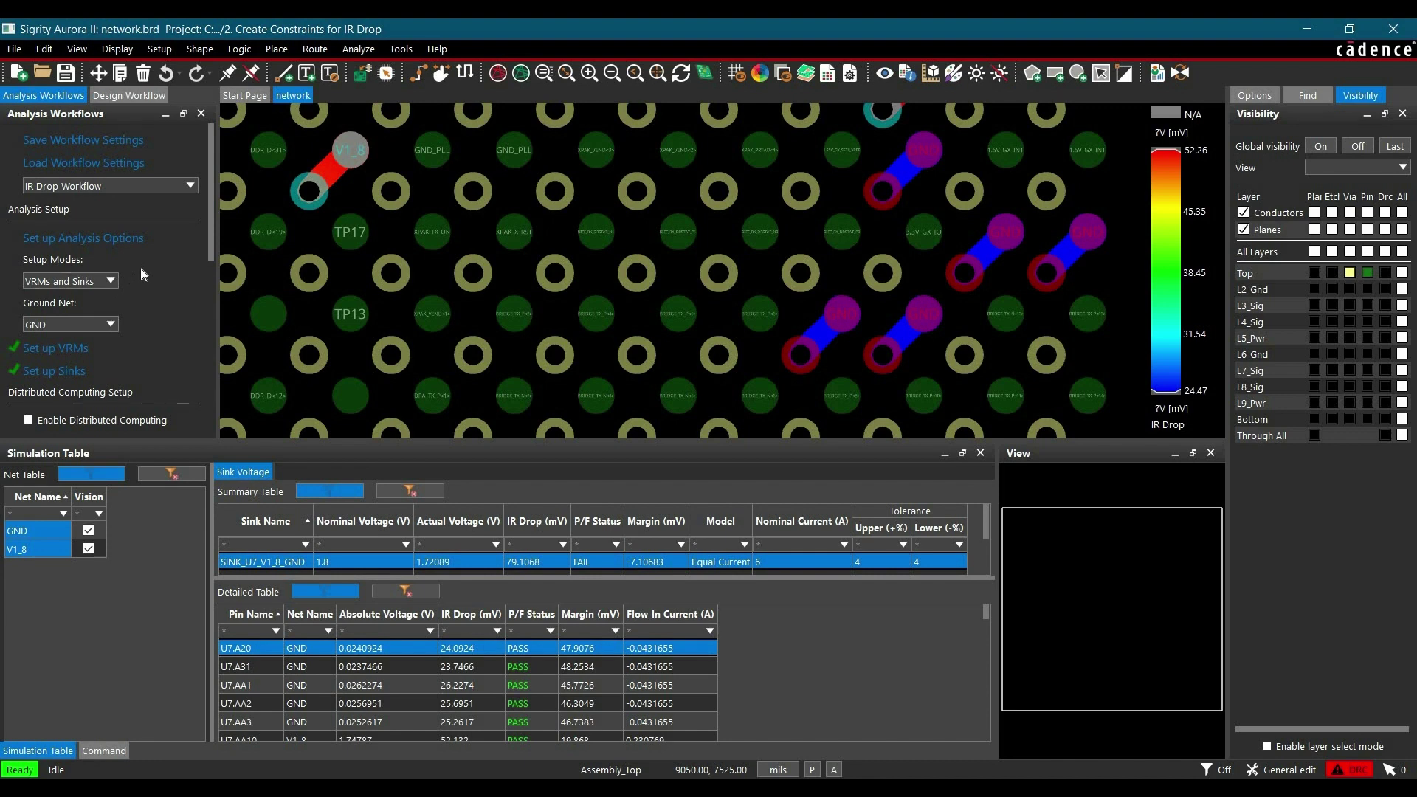
Rerun the IR drop analysis without saving results and switch the view mode to Current Density.
{"action": "scroll", "coordinate": [143, 275], "scroll_direction": "down", "scroll_amount": 4}
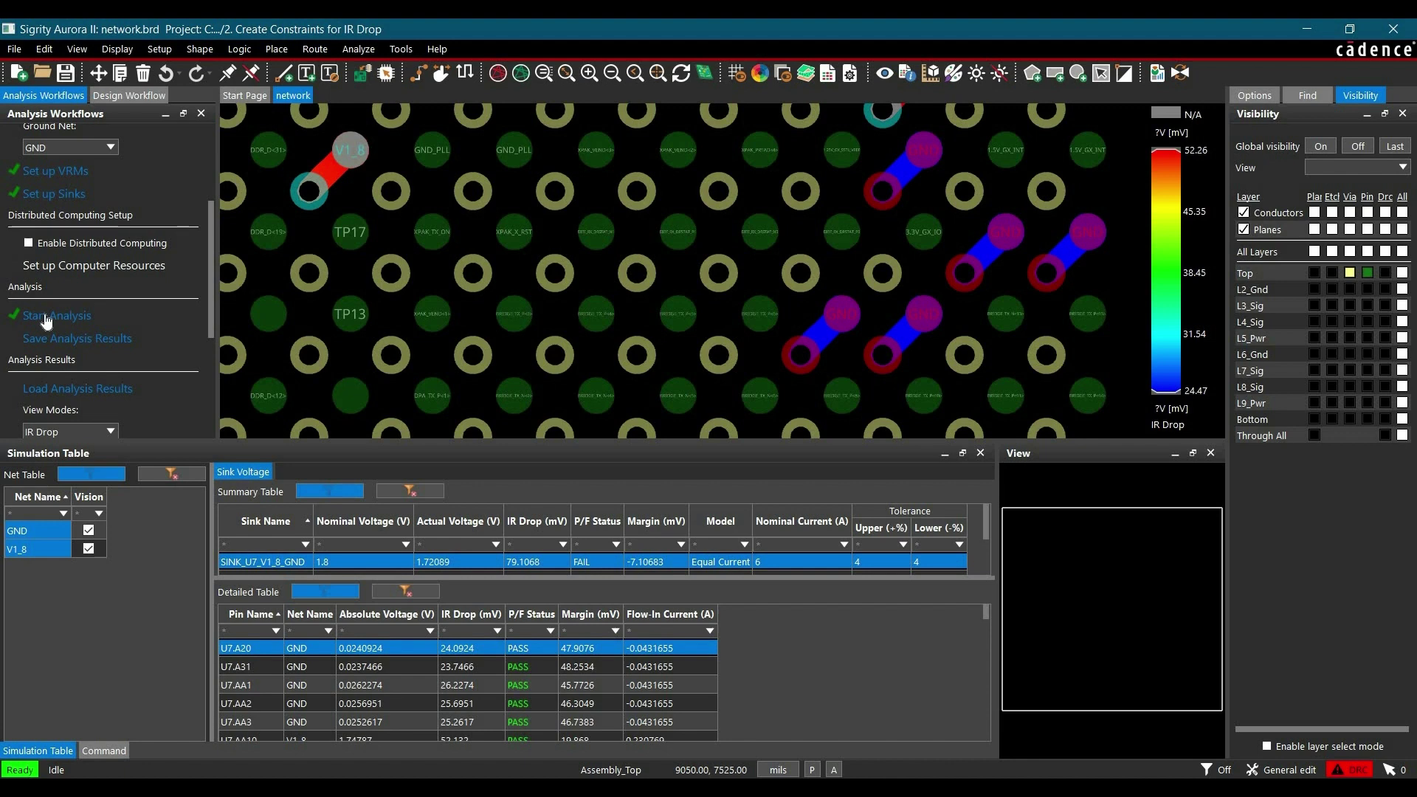
{"action": "left_click", "coordinate": [46, 319]}
{"action": "left_click", "coordinate": [792, 436]}
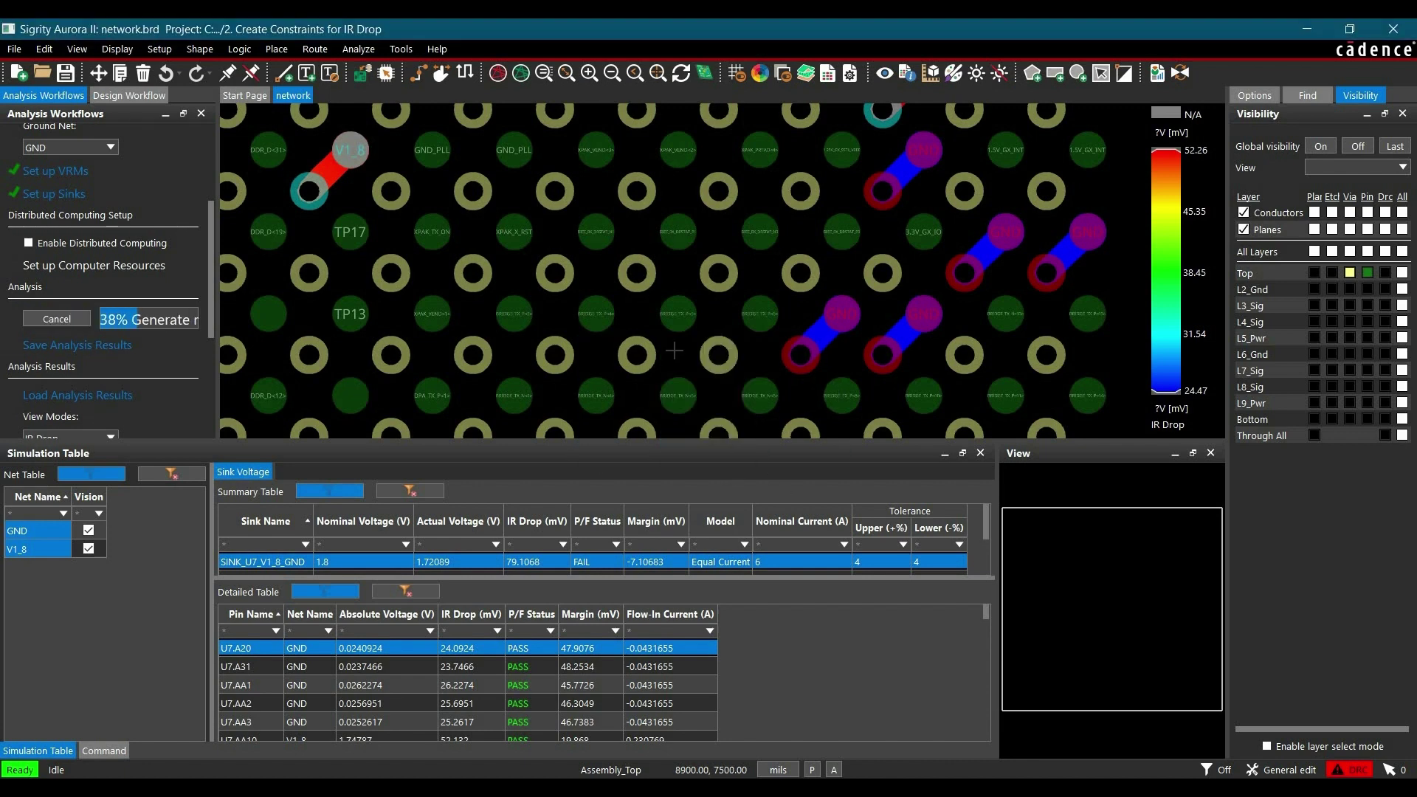
{"action": "scroll", "coordinate": [111, 336], "scroll_direction": "down", "scroll_amount": 1}
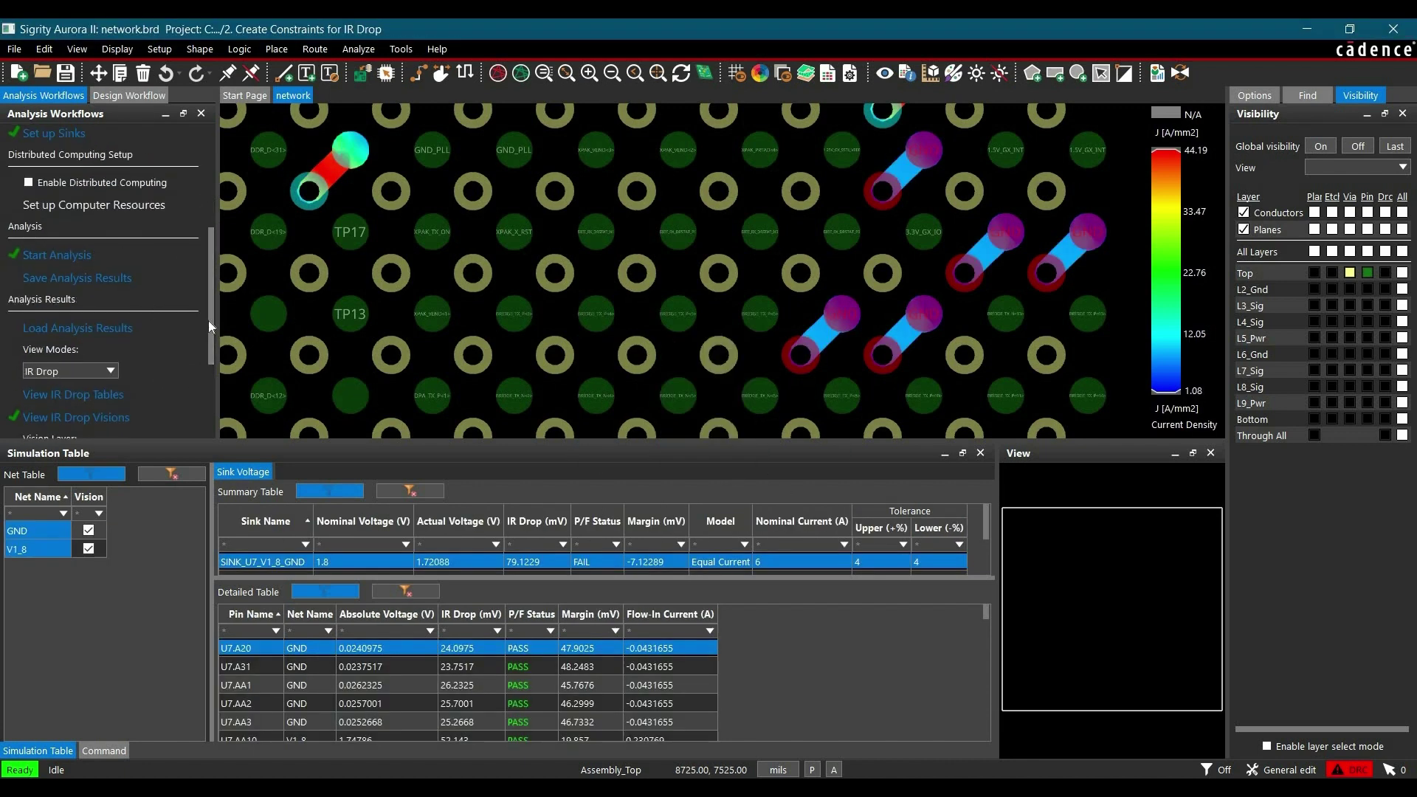
{"action": "scroll", "coordinate": [122, 303], "scroll_direction": "down", "scroll_amount": 3}
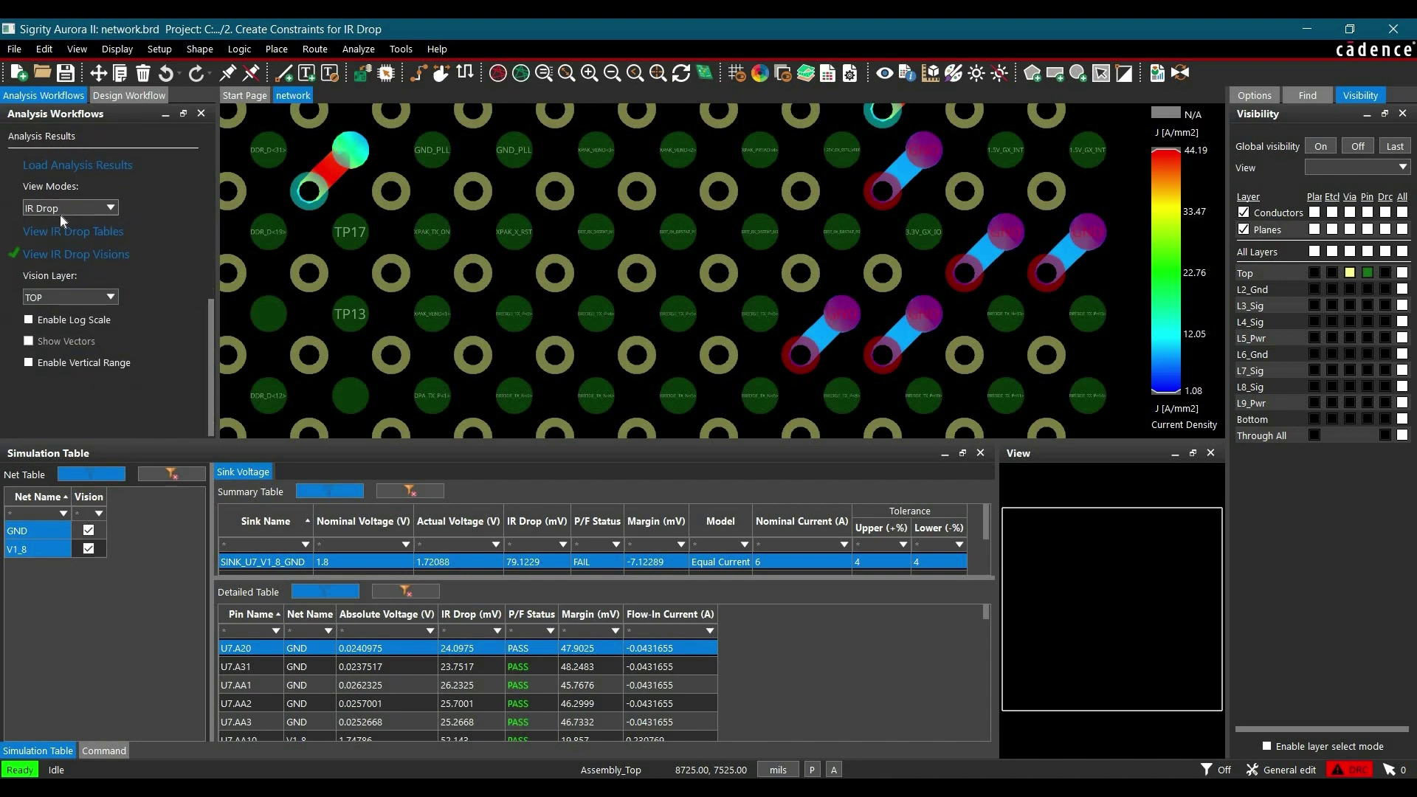
{"action": "left_click", "coordinate": [59, 210]}
{"action": "left_click", "coordinate": [51, 244]}
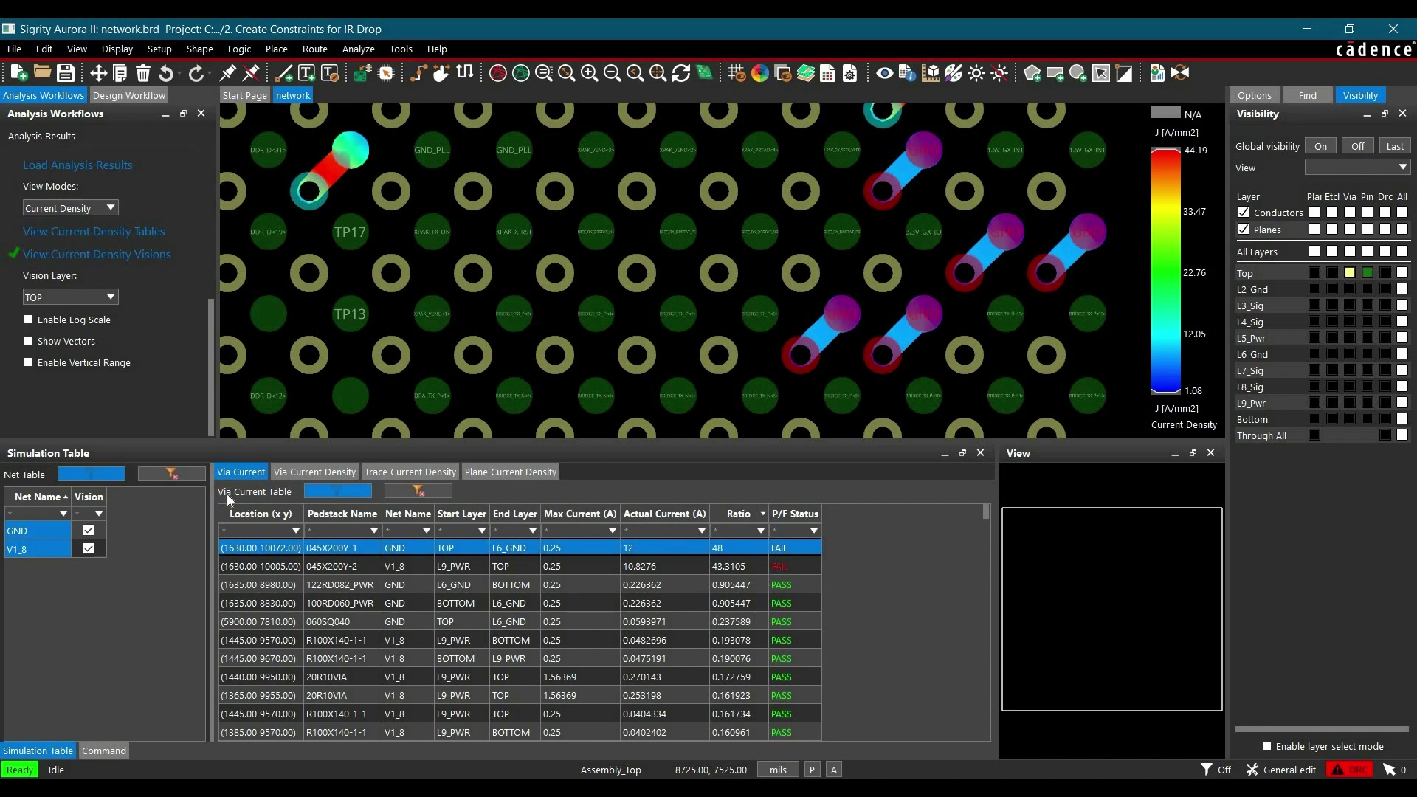
Sort the via current table by P/F Status and fit that column to its contents.
{"action": "left_click", "coordinate": [793, 514]}
{"action": "left_click", "coordinate": [787, 513]}
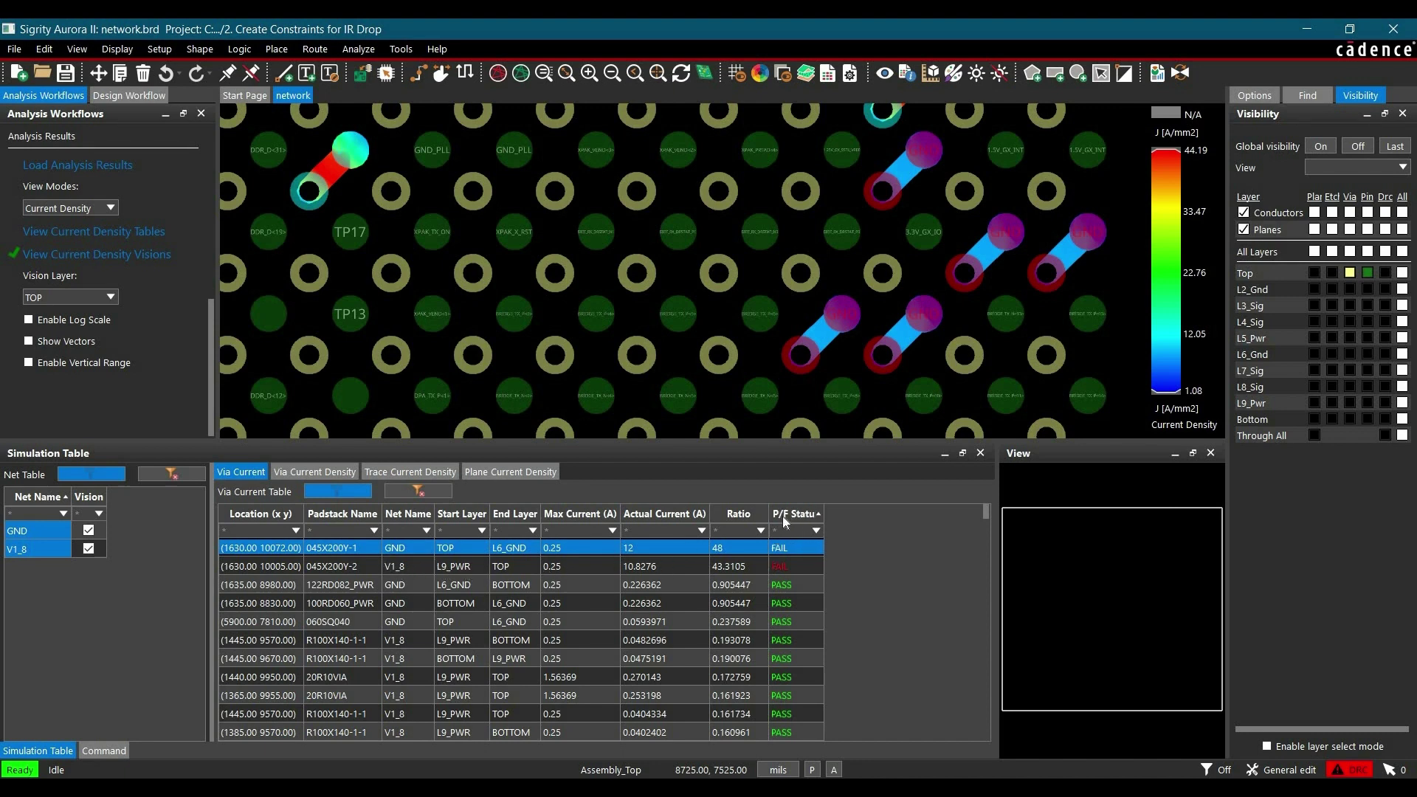
{"action": "double_click", "coordinate": [823, 514]}
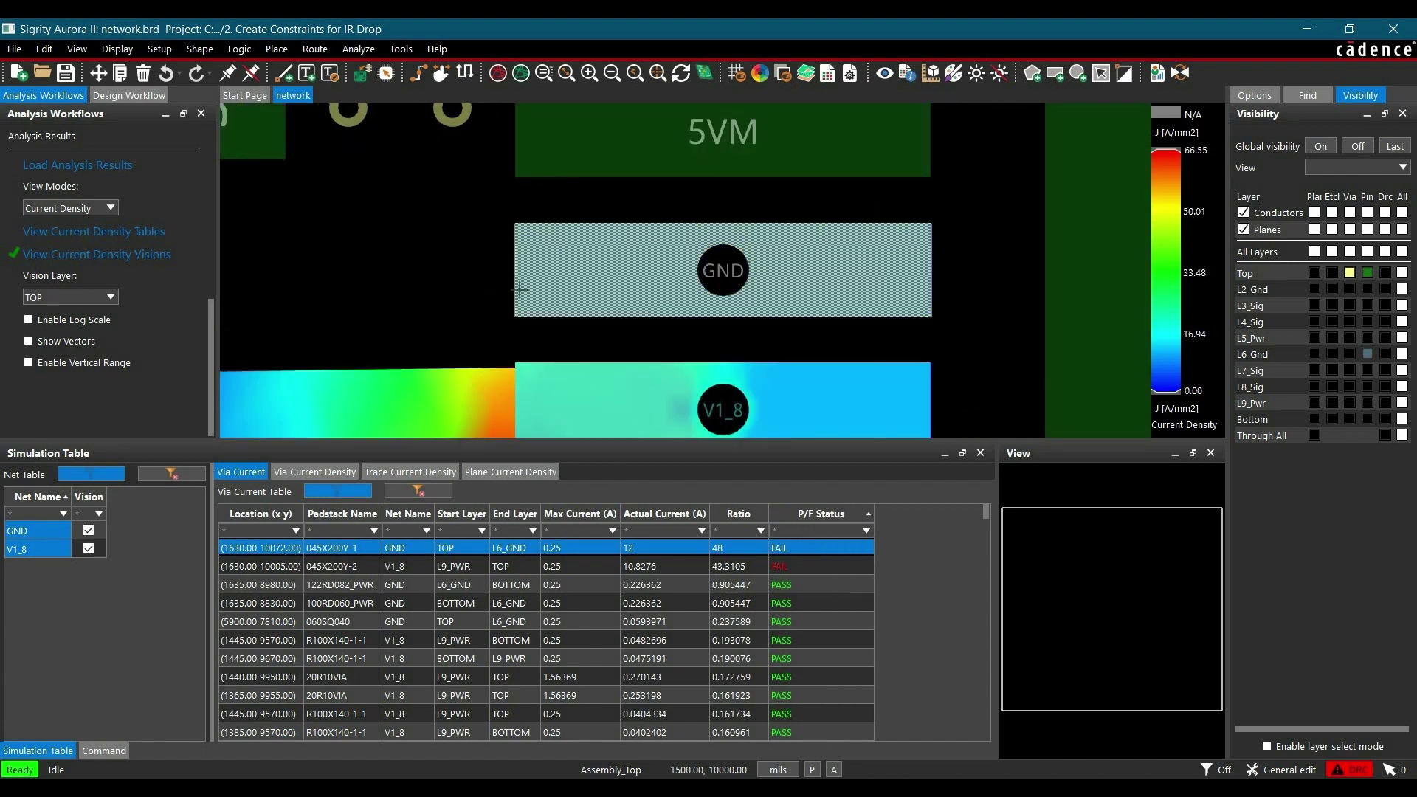
Zoom to the failing V1_8 via, then the failing GND via, and reopen the current threshold settings.
{"action": "left_click", "coordinate": [313, 569]}
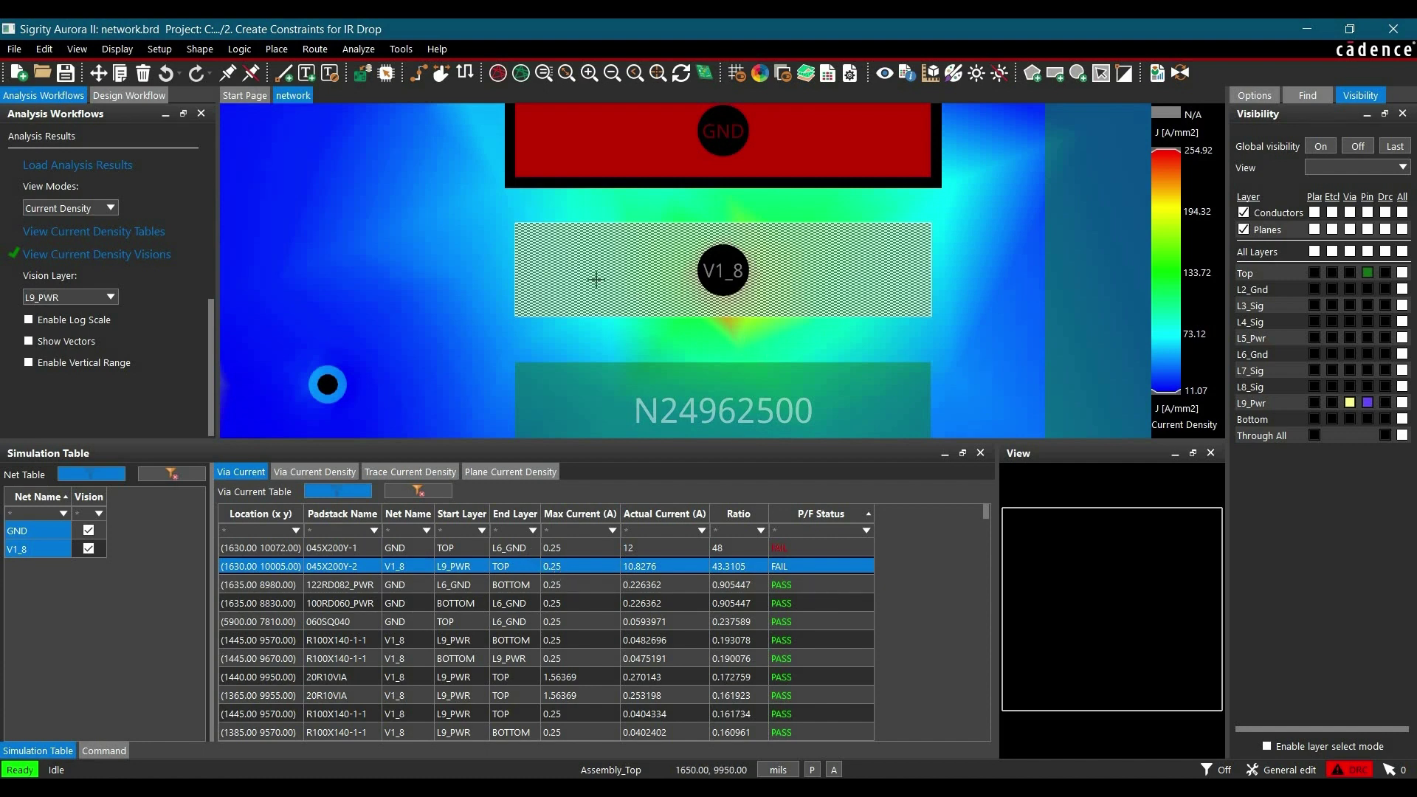
{"action": "left_click", "coordinate": [581, 546]}
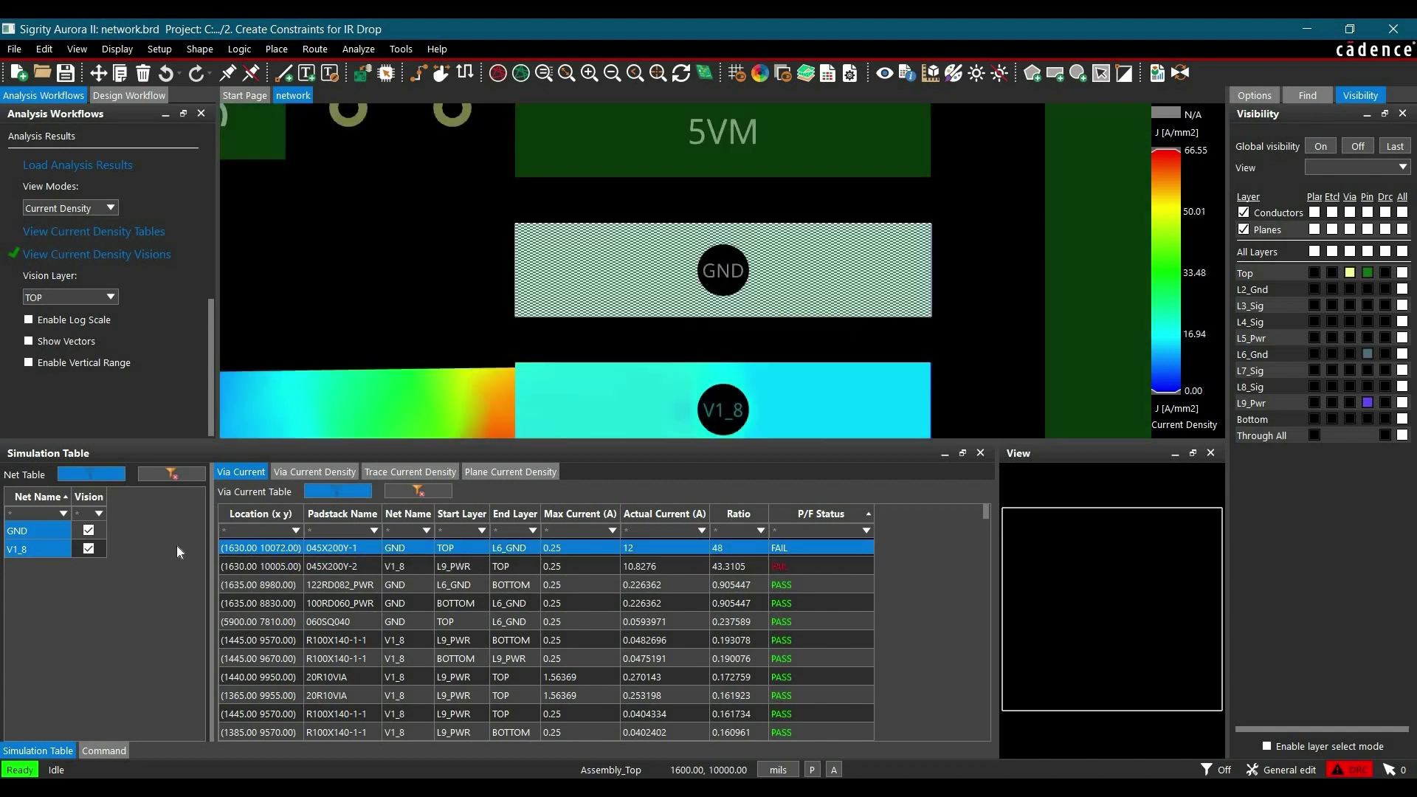
{"action": "left_click", "coordinate": [315, 475]}
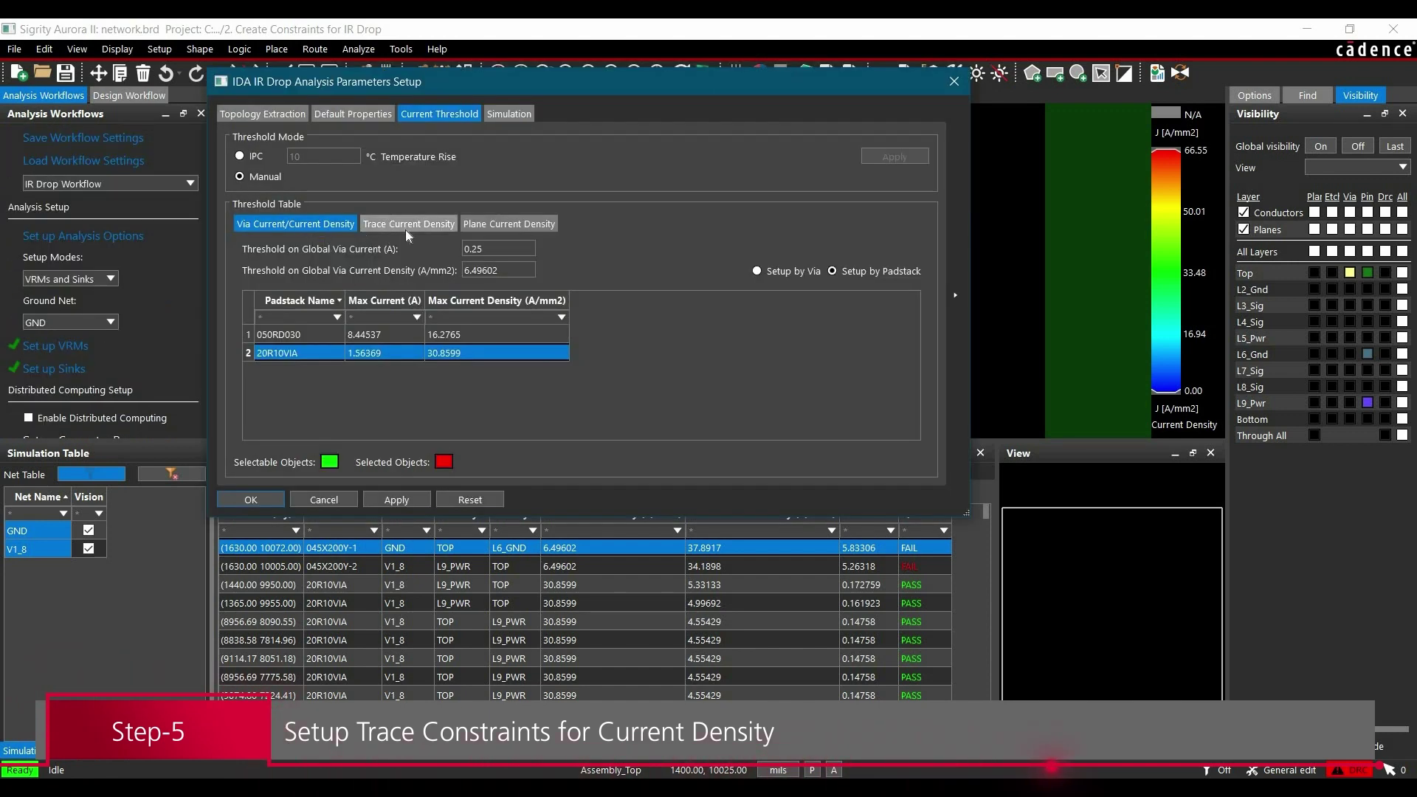
Set the global trace current density threshold to 0.155 A/mm2 and start adding a trace threshold entry.
{"action": "left_click", "coordinate": [397, 224]}
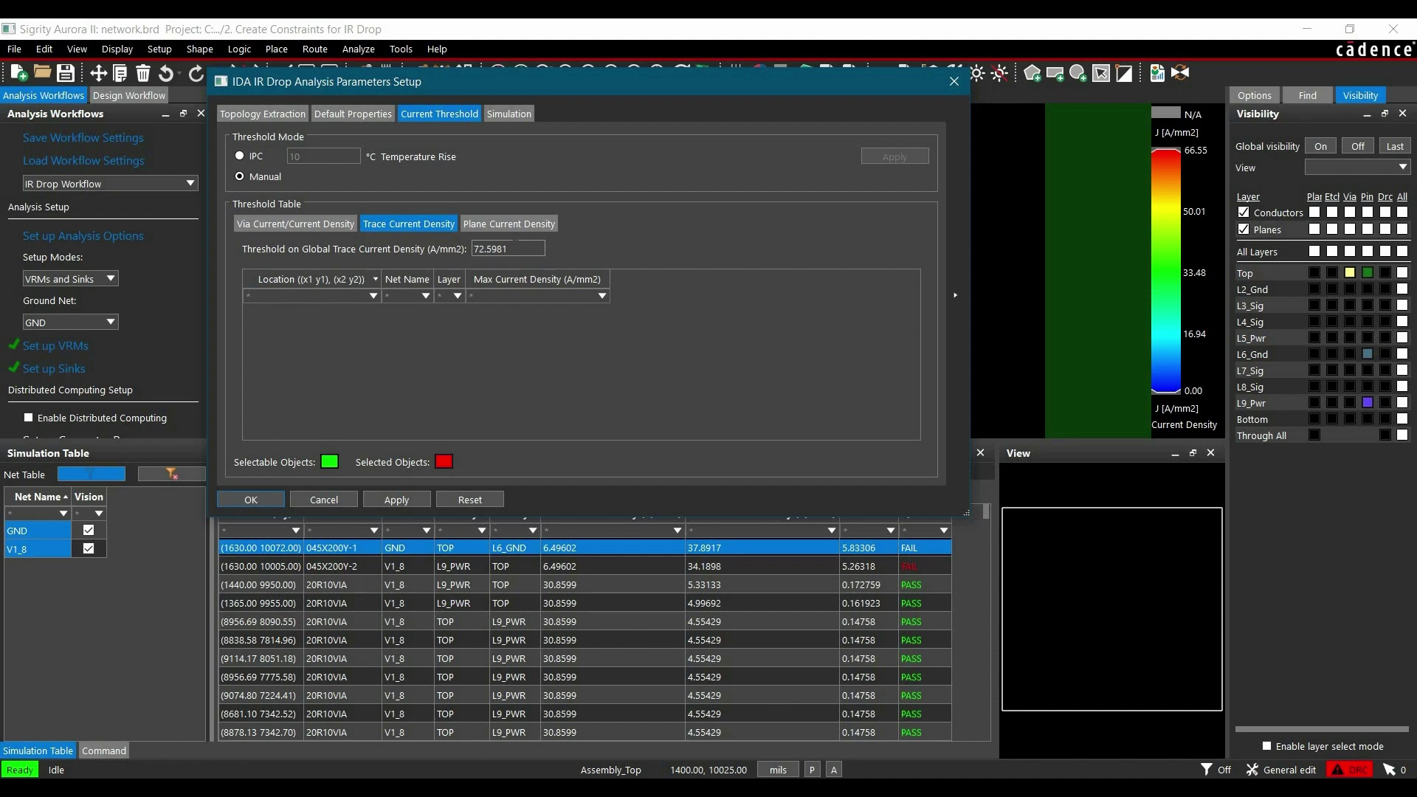
{"action": "left_click_drag", "start_coordinate": [511, 249], "coordinate": [473, 249]}
{"action": "type", "text": "0.155"}
{"action": "right_click", "coordinate": [307, 329]}
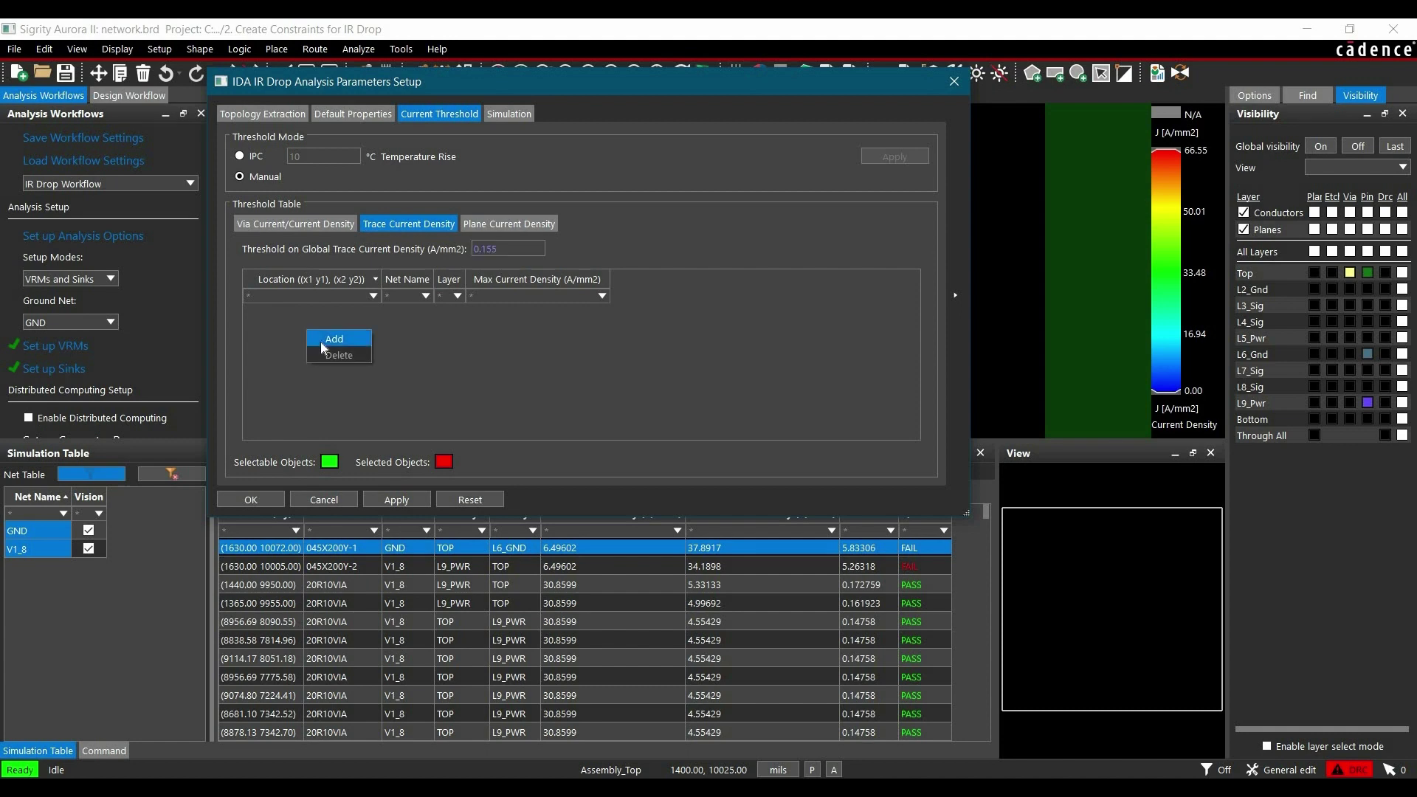
{"action": "left_click", "coordinate": [320, 340]}
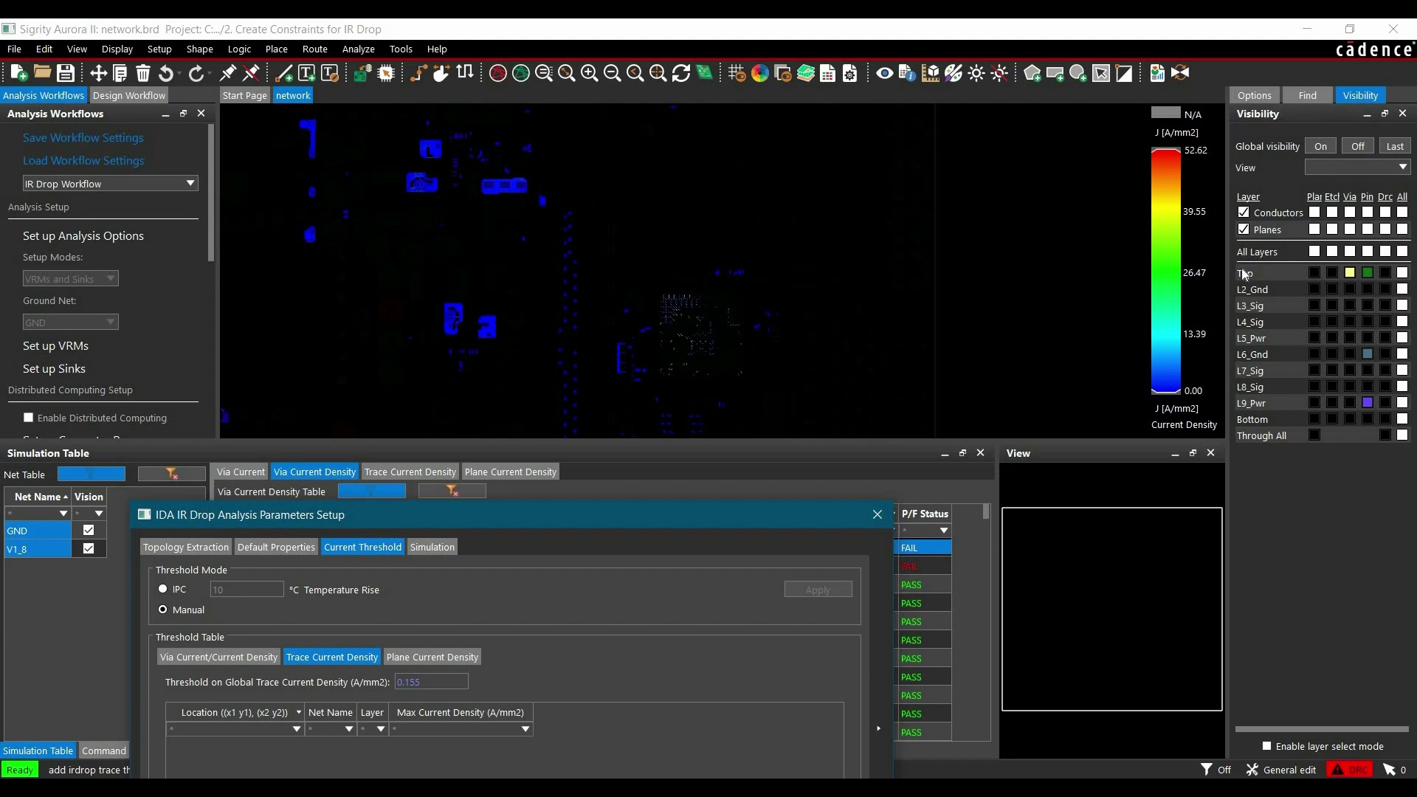
Hide all layers except the Bottom Etcl traces and zoom in on the board.
{"action": "left_click", "coordinate": [1354, 146]}
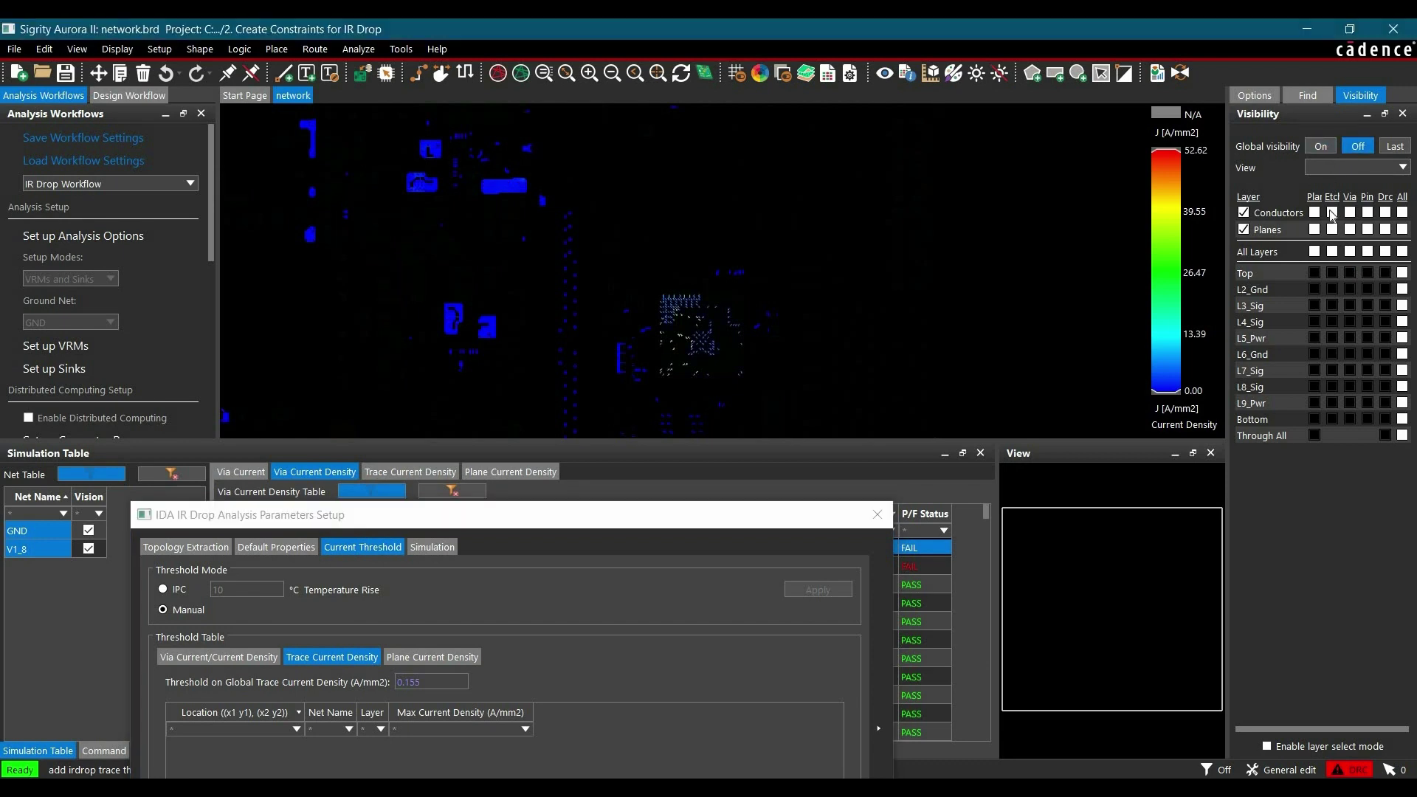
{"action": "left_click", "coordinate": [1331, 418]}
{"action": "scroll", "coordinate": [524, 197], "scroll_direction": "up", "scroll_amount": 5}
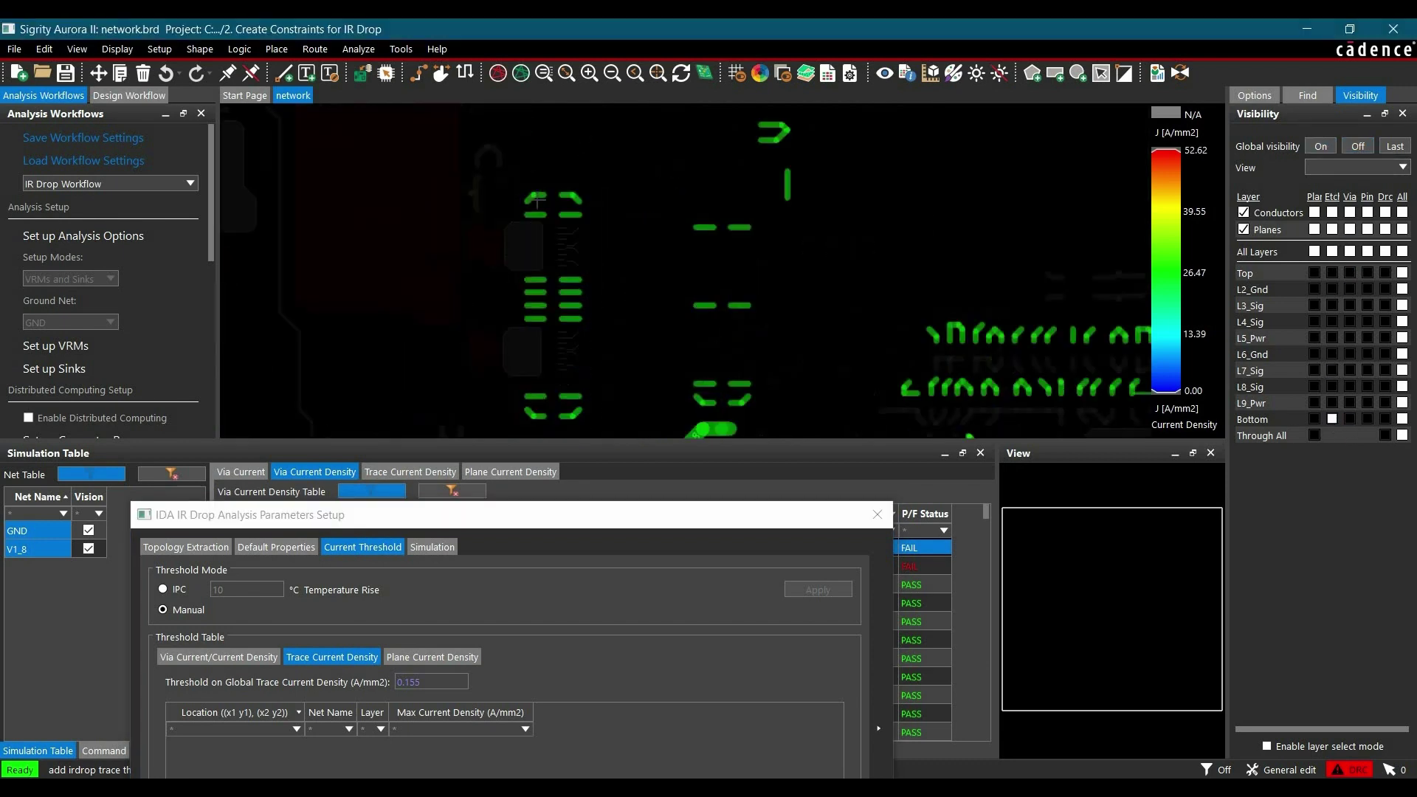
{"action": "scroll", "coordinate": [525, 197], "scroll_direction": "up", "scroll_amount": 4}
{"action": "scroll", "coordinate": [511, 168], "scroll_direction": "down", "scroll_amount": 5}
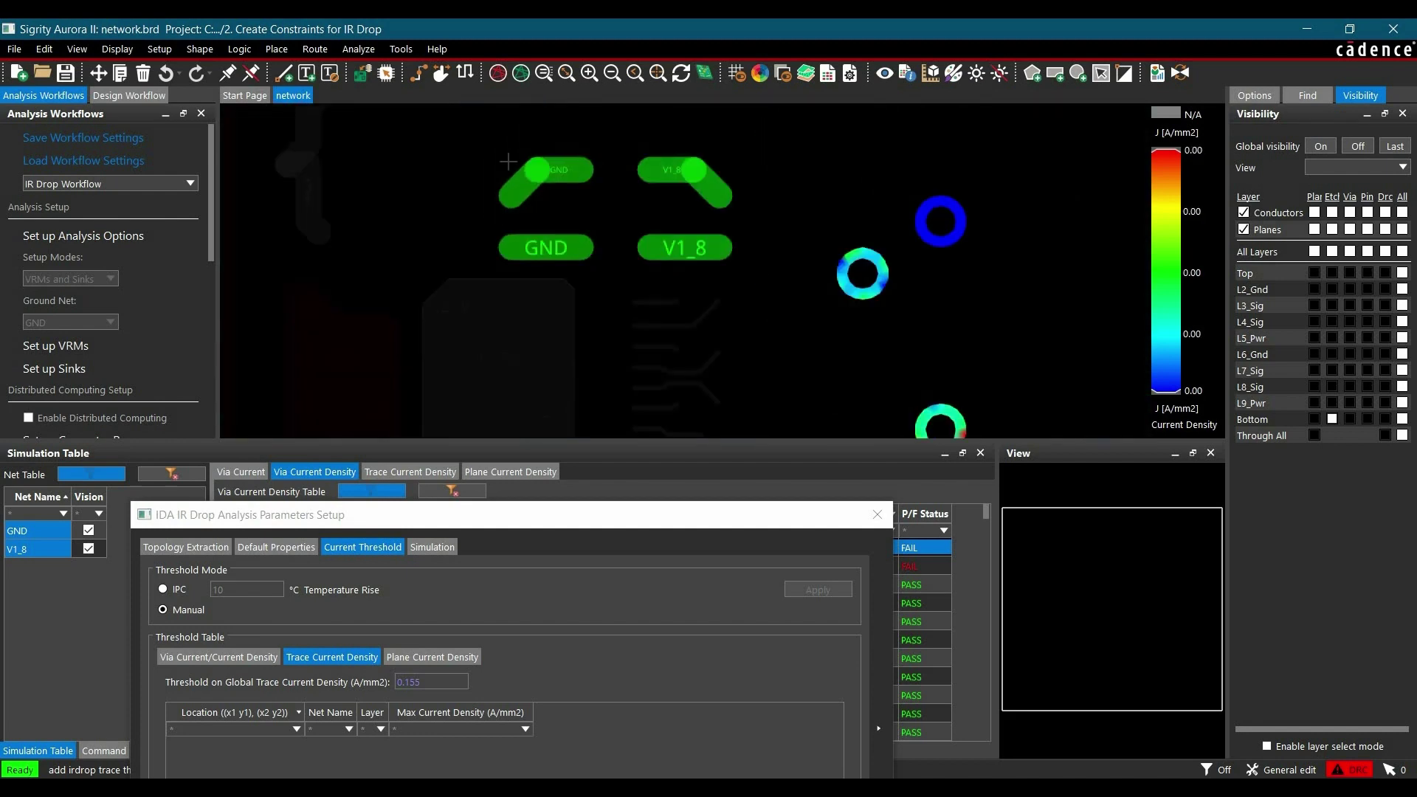
{"action": "scroll", "coordinate": [511, 162], "scroll_direction": "down", "scroll_amount": 3}
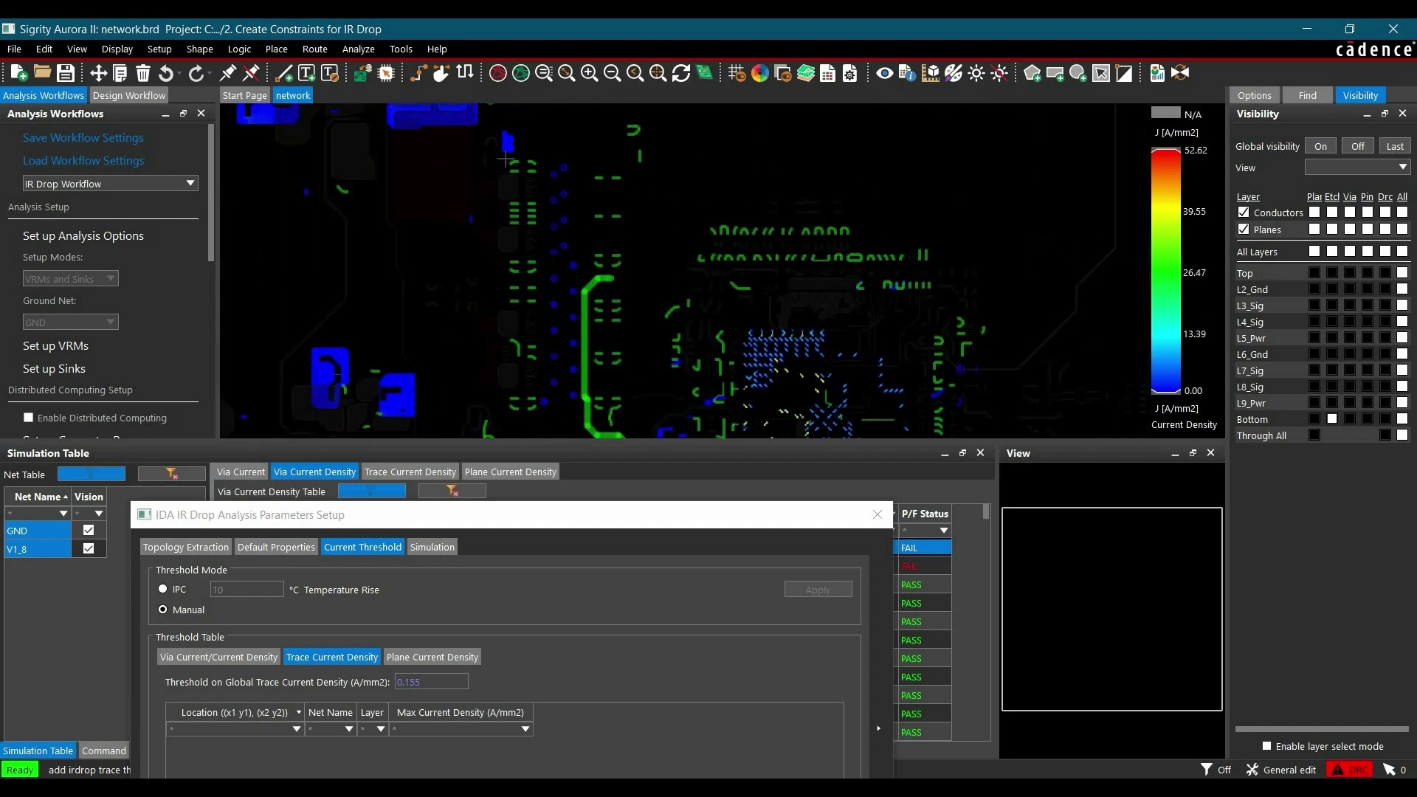
Add one component's bottom-layer GND traces to the threshold table at 93.2692 A/mm2.
{"action": "left_click", "coordinate": [539, 420]}
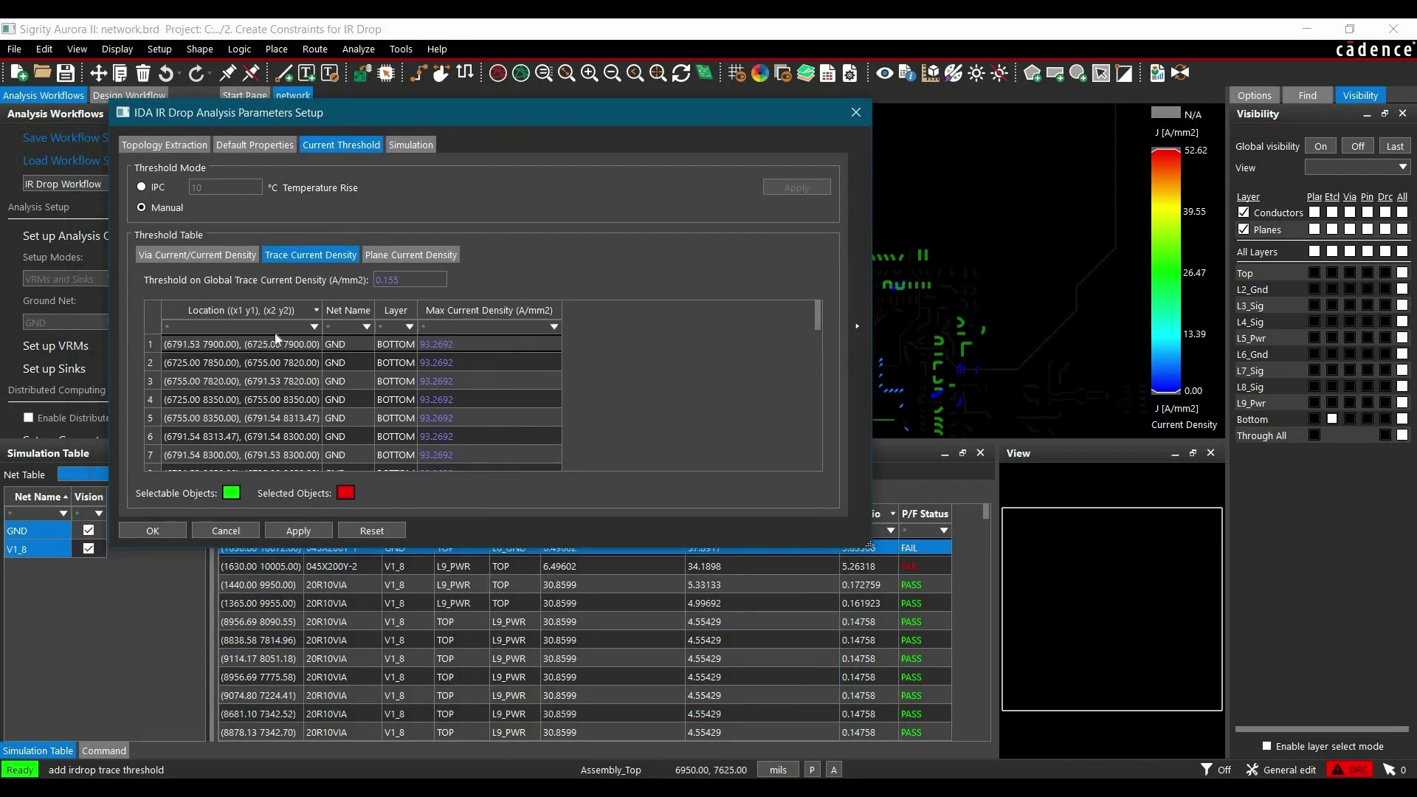
{"action": "right_click", "coordinate": [984, 242]}
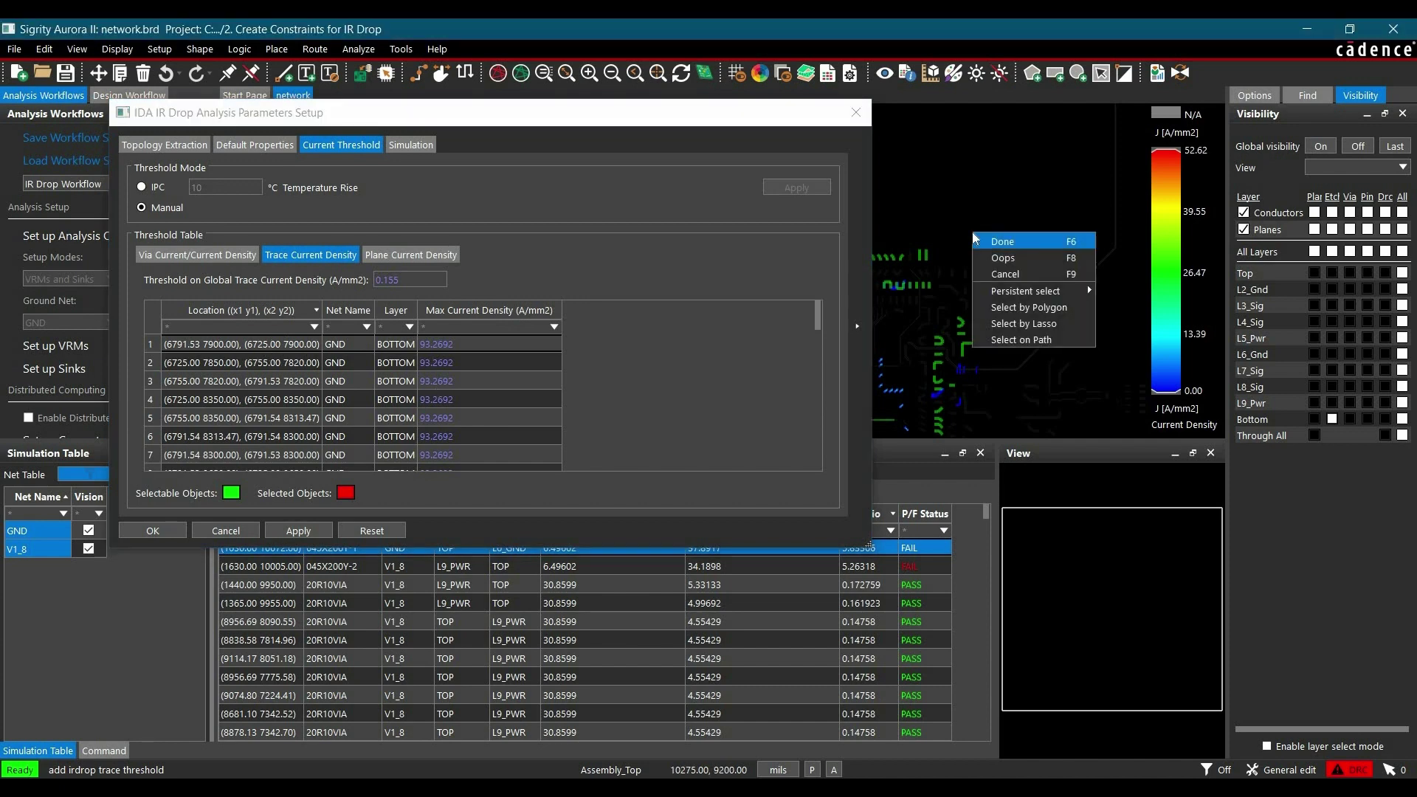
{"action": "left_click", "coordinate": [1000, 239]}
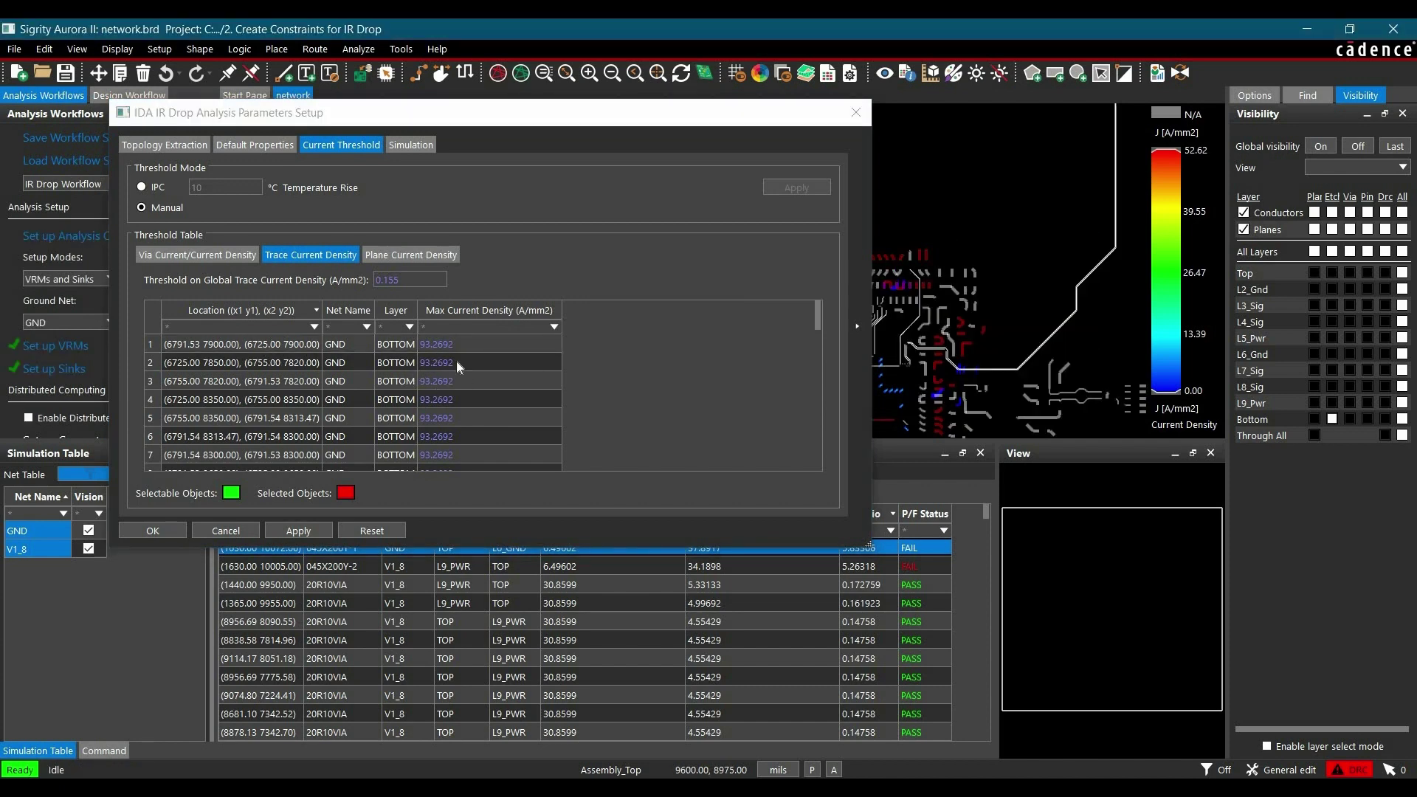
Set the maximum current density of all BOTTOM-layer GND traces to 0.0155 A/mm2 and accept the settings.
{"action": "left_click", "coordinate": [254, 347]}
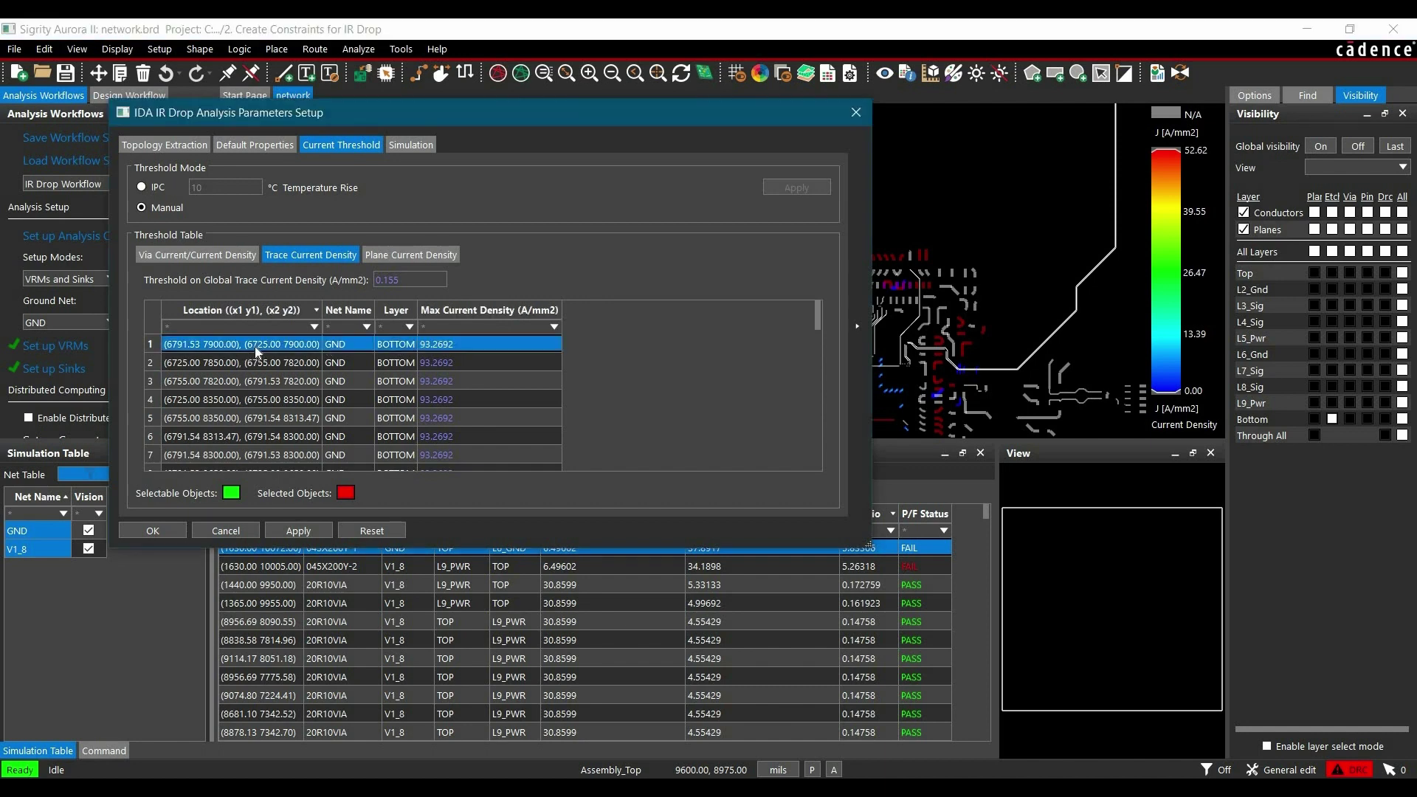
{"action": "scroll", "coordinate": [261, 360], "scroll_direction": "down", "scroll_amount": 11}
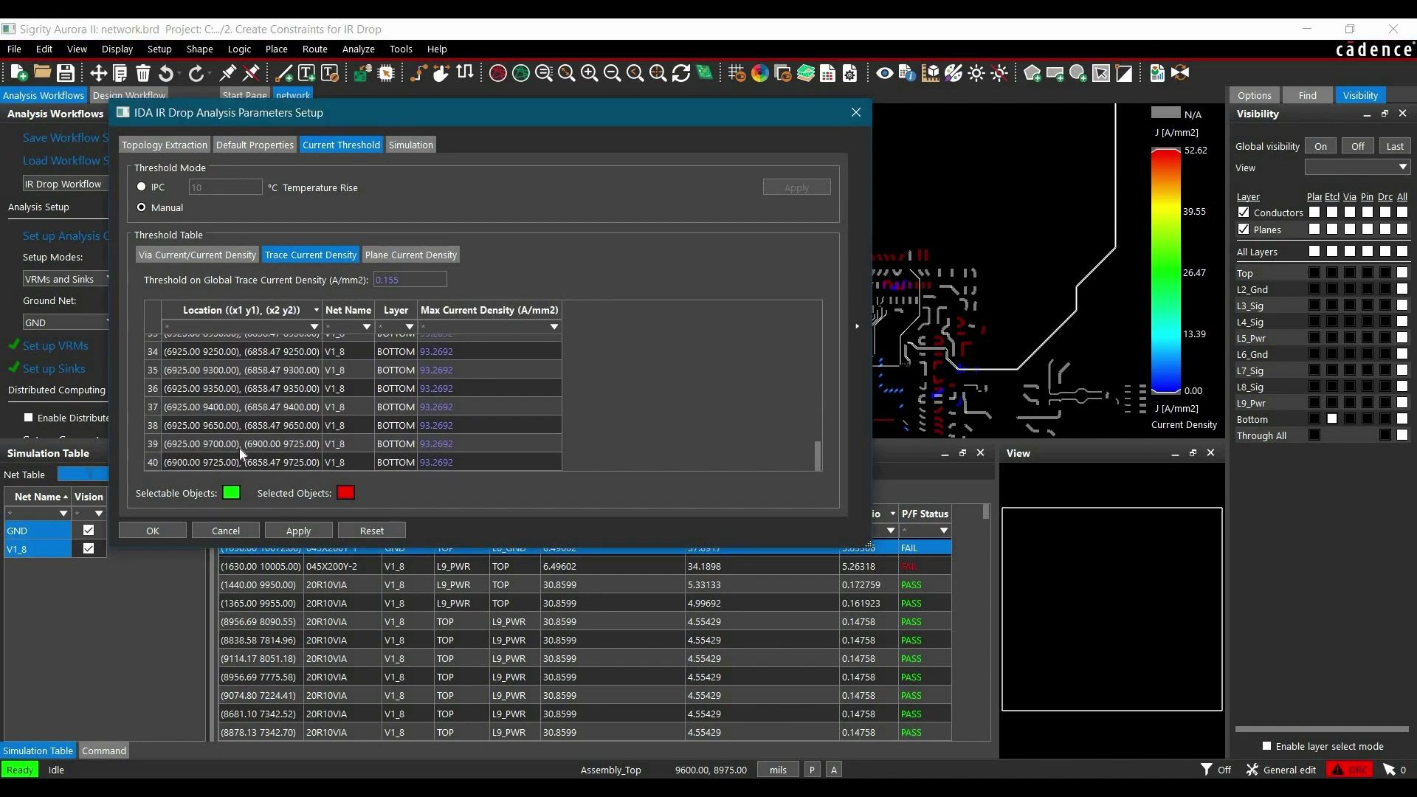
{"action": "key", "text": "ctrl+a"}
{"action": "scroll", "coordinate": [486, 384], "scroll_direction": "up", "scroll_amount": 11}
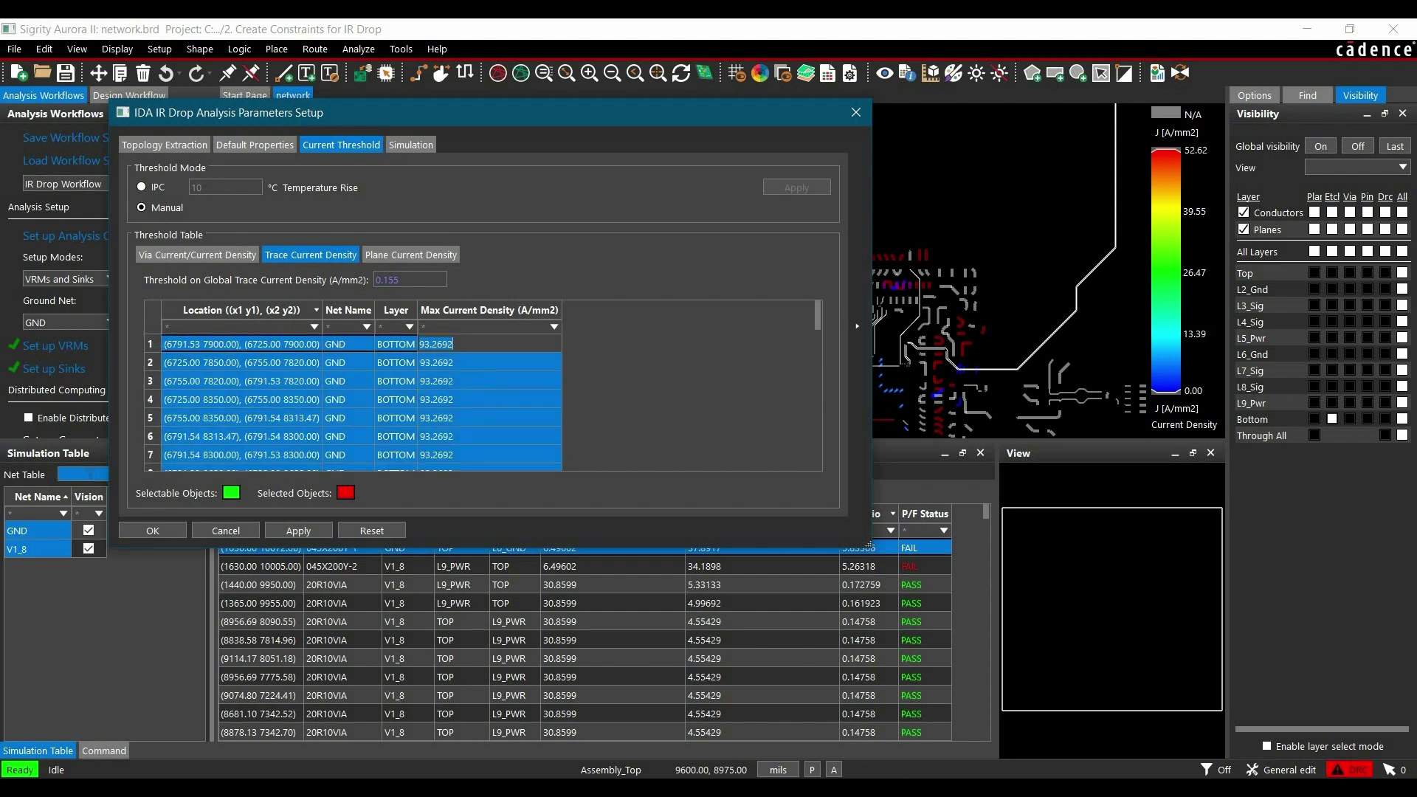
{"action": "type", "text": "0.0155"}
{"action": "key", "text": "Return"}
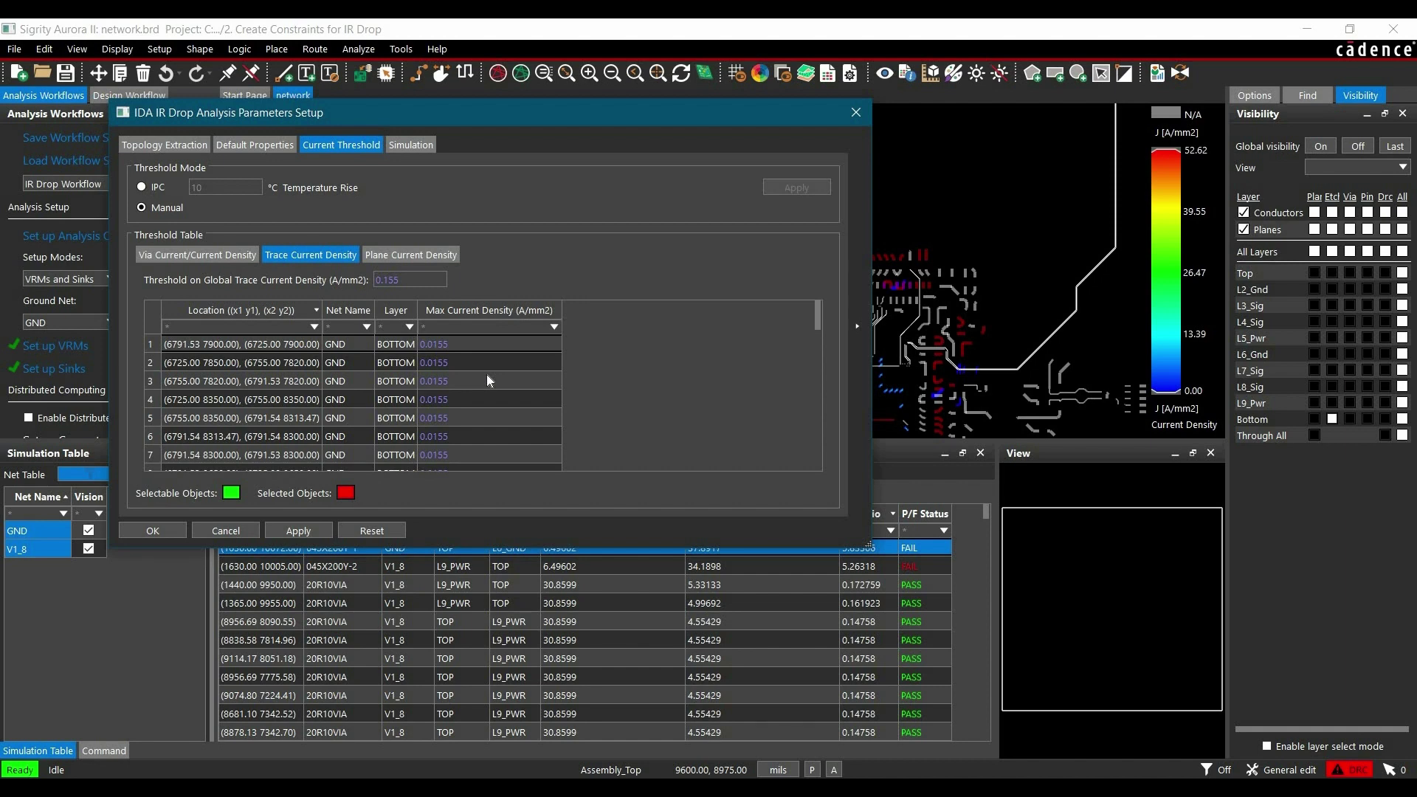
{"action": "left_click", "coordinate": [147, 529]}
Rerun the IR-drop analysis, ignoring the existing results, and review the refreshed via current density table.
{"action": "scroll", "coordinate": [157, 293], "scroll_direction": "down", "scroll_amount": 4}
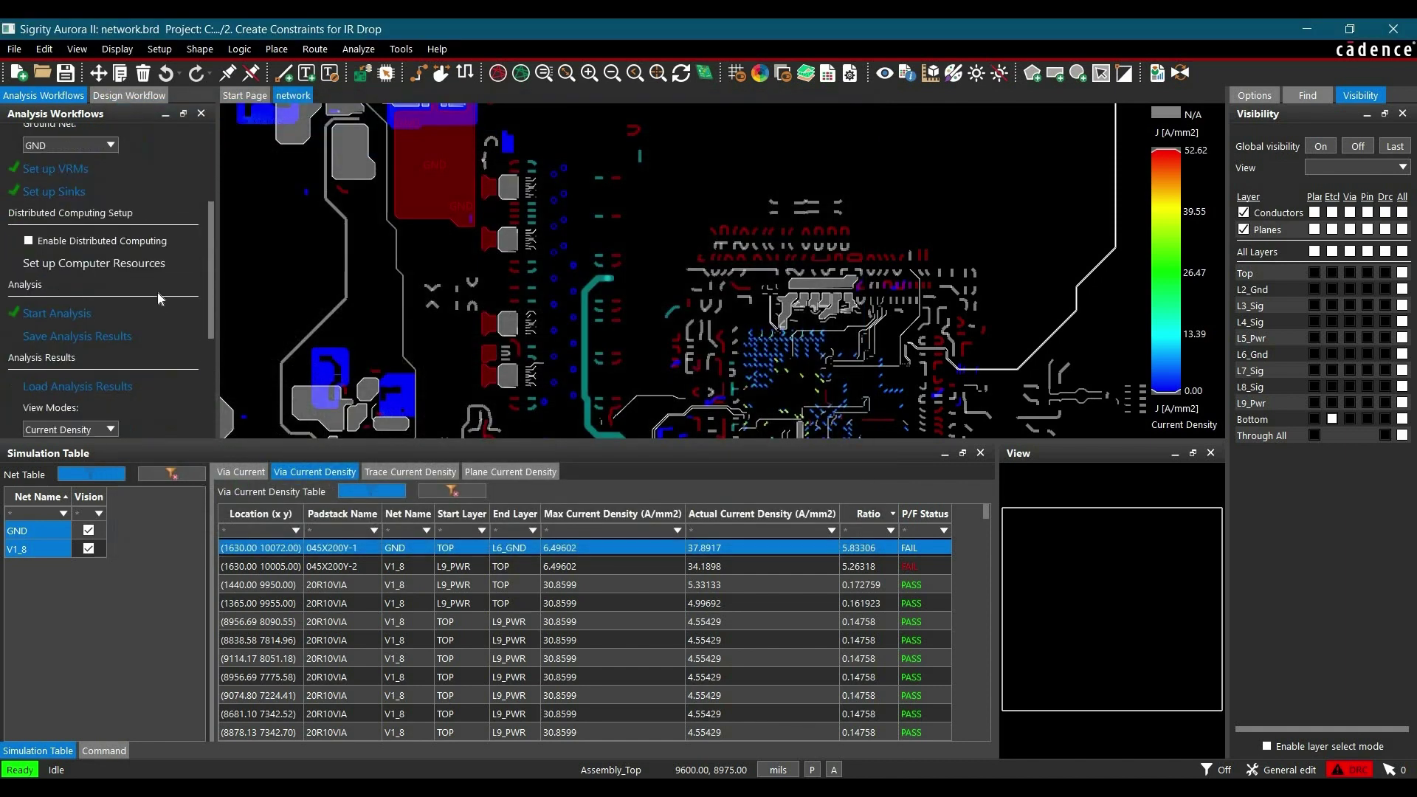
{"action": "scroll", "coordinate": [65, 273], "scroll_direction": "down", "scroll_amount": 1}
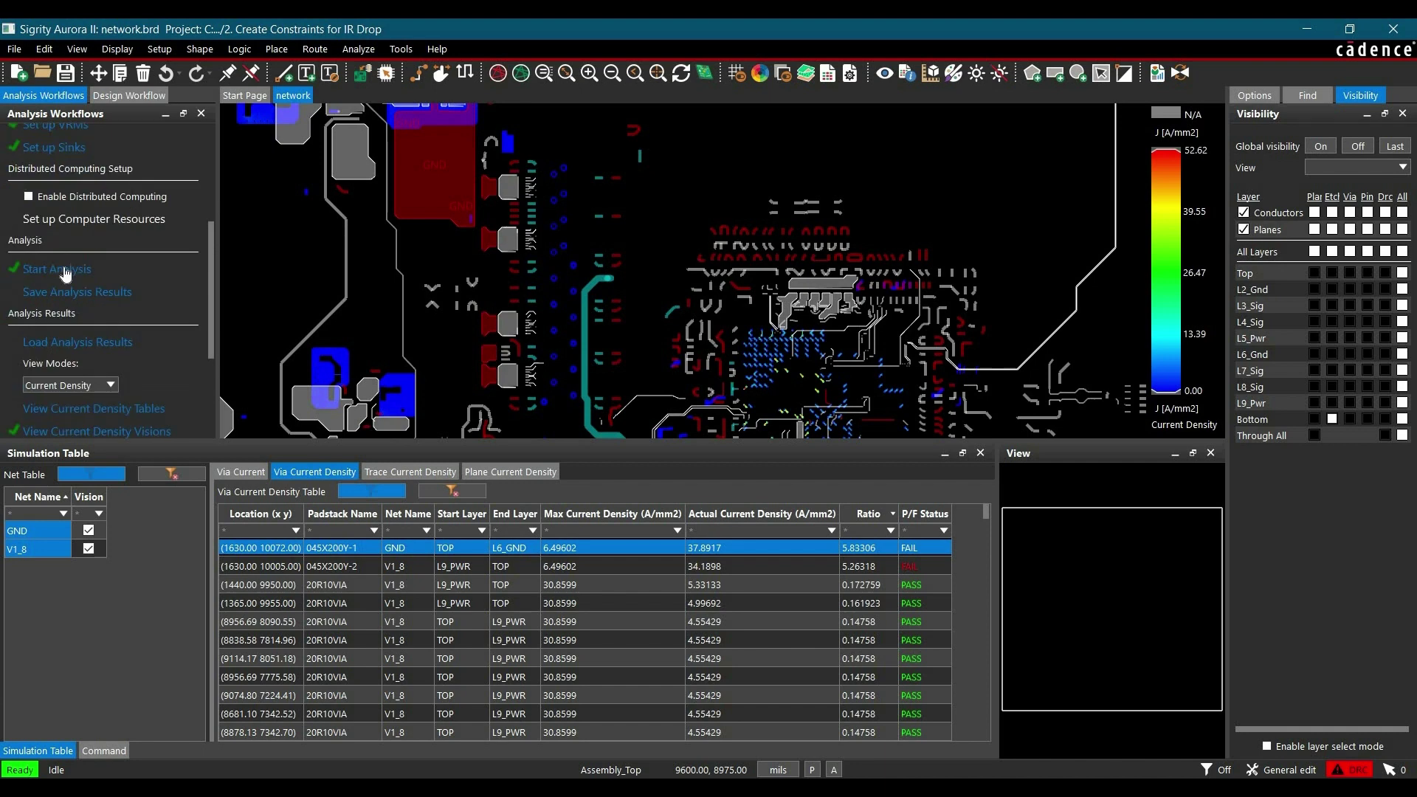
{"action": "left_click", "coordinate": [49, 270]}
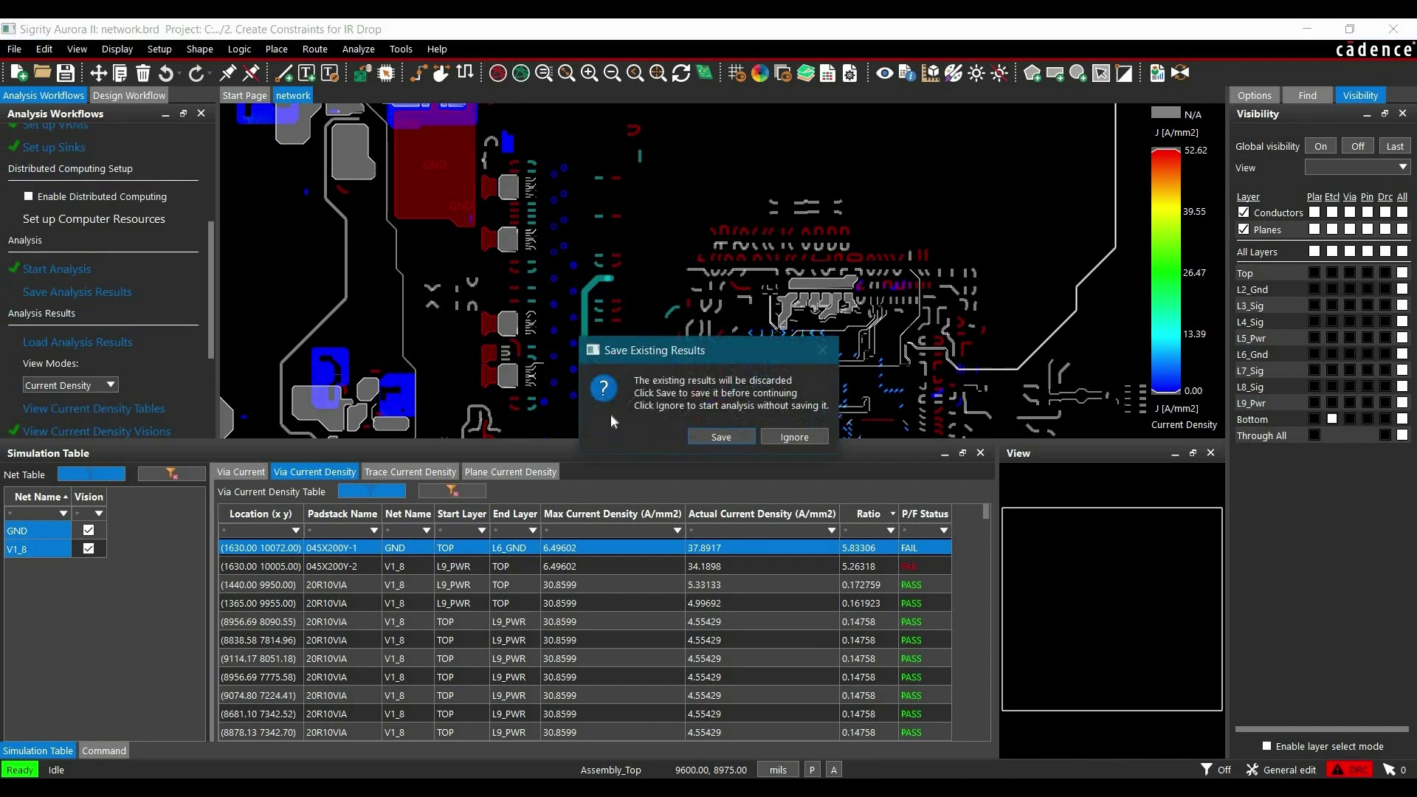
{"action": "left_click", "coordinate": [795, 436]}
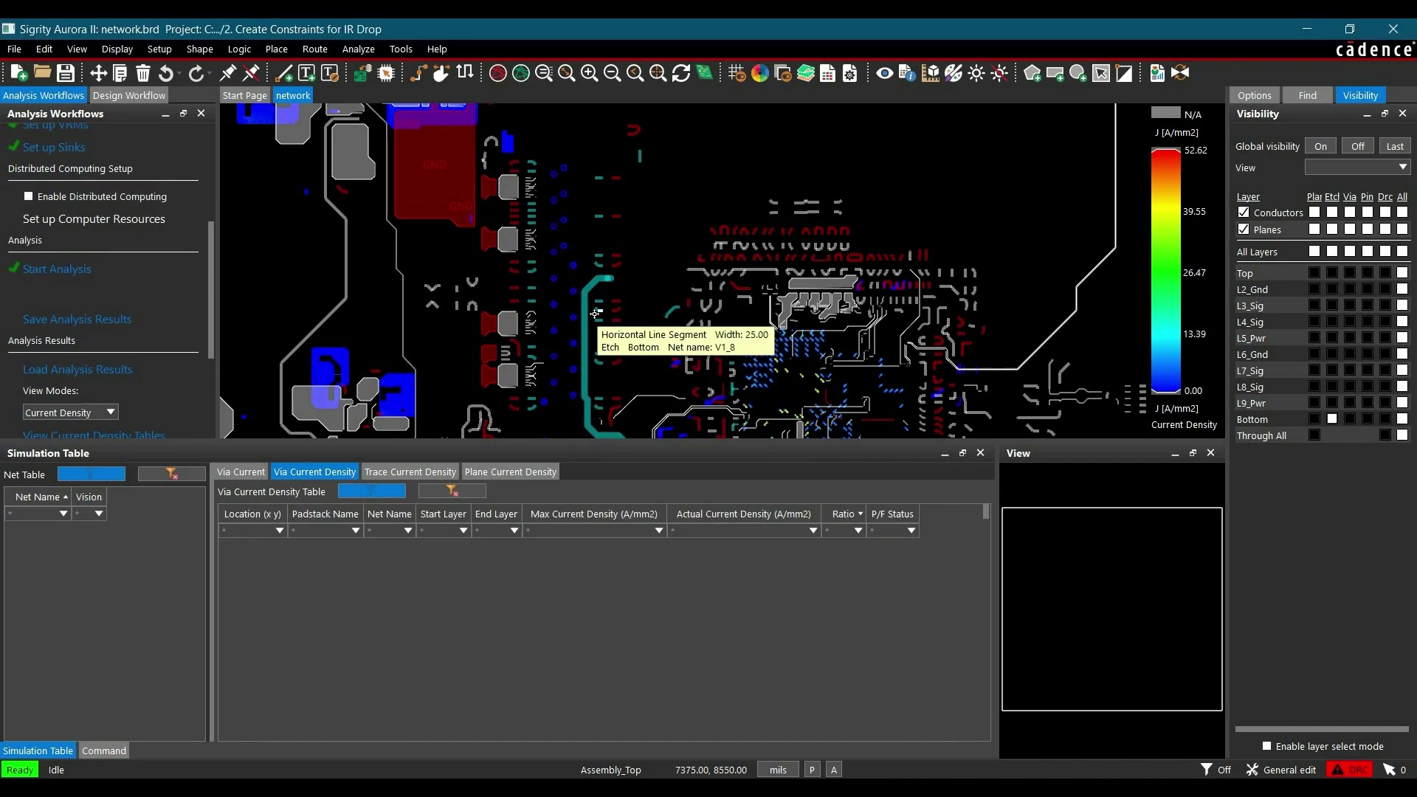
{"action": "scroll", "coordinate": [157, 329], "scroll_direction": "down", "scroll_amount": 3}
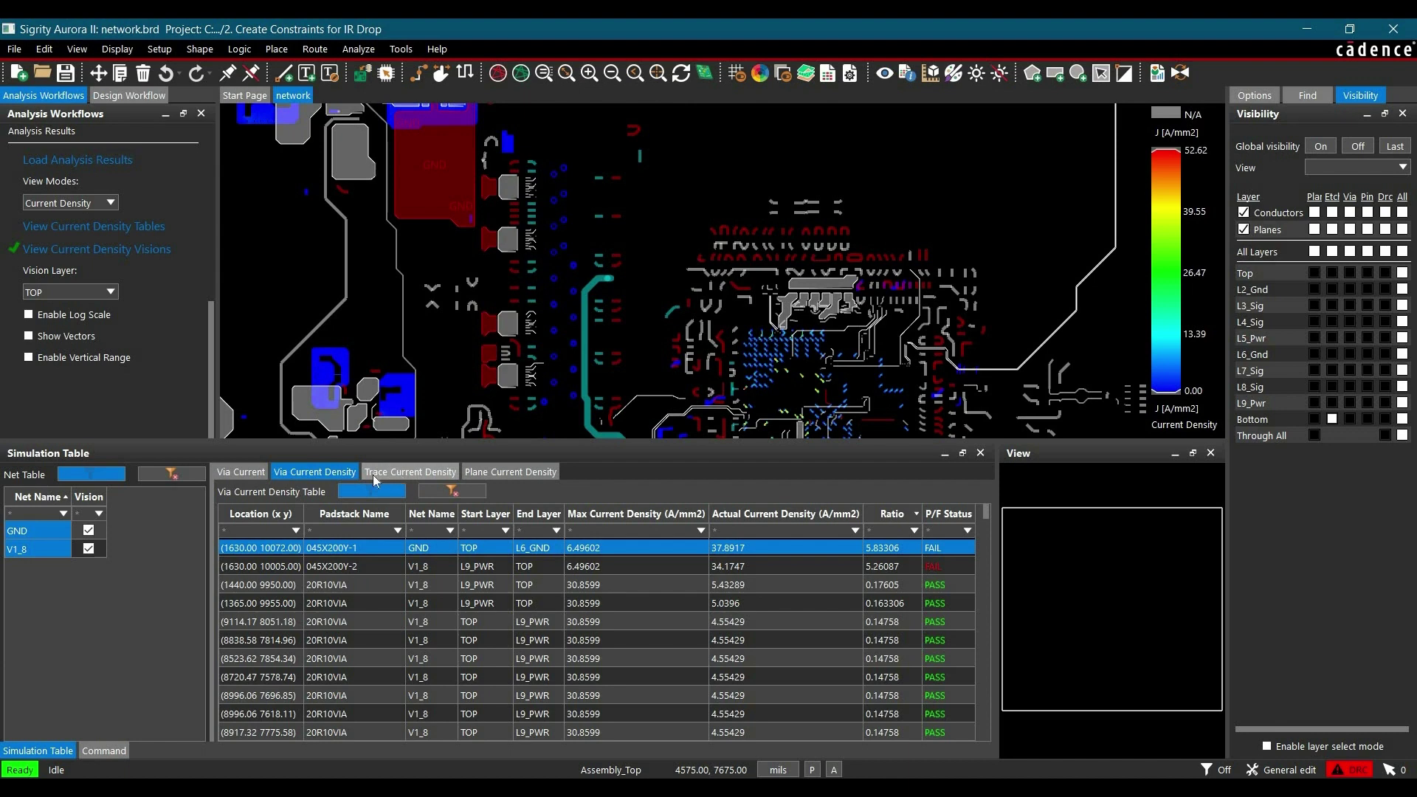
Show the Trace Current Density results and zoom to the TOP-layer GND trace failing at 2.12864 A/mm2.
{"action": "left_click", "coordinate": [396, 472]}
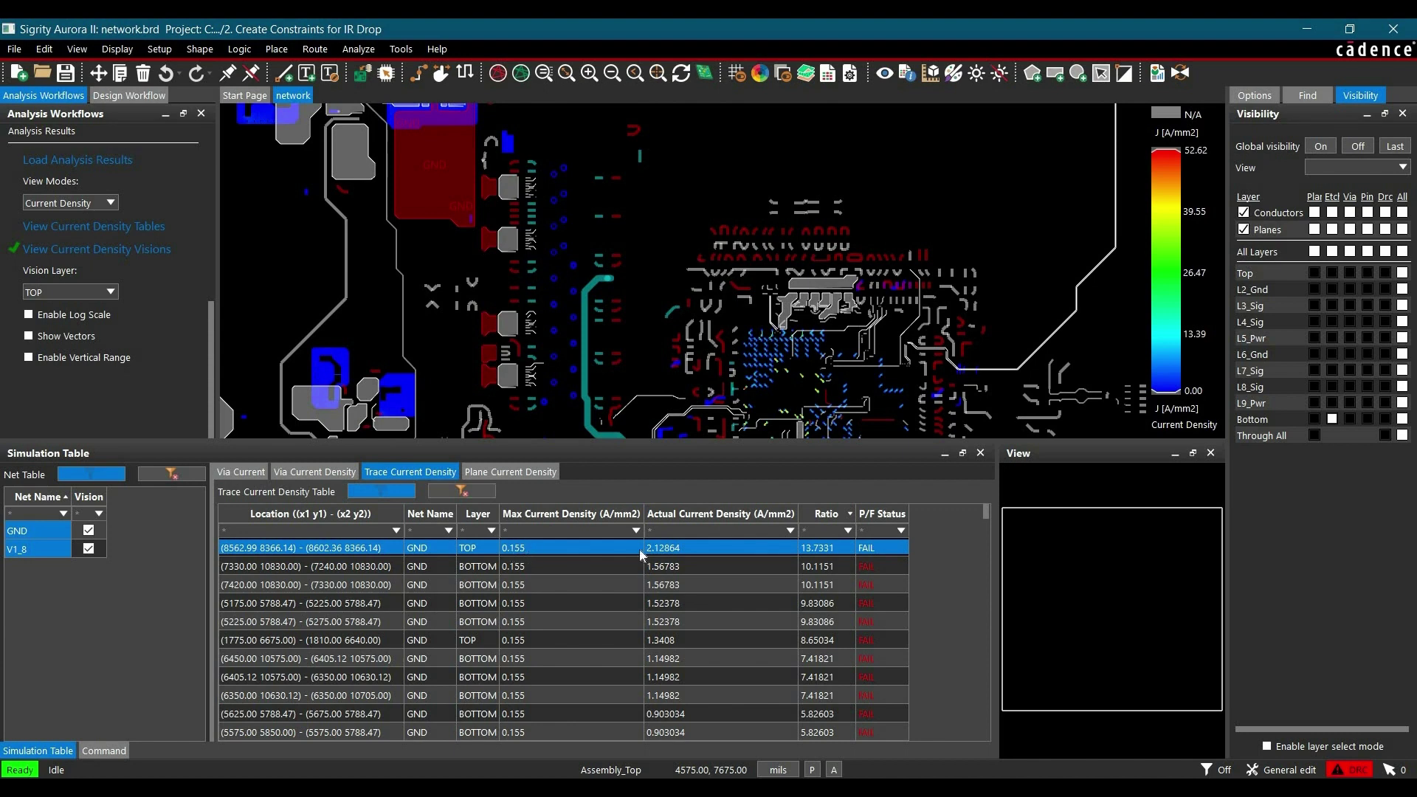
{"action": "double_click", "coordinate": [685, 551]}
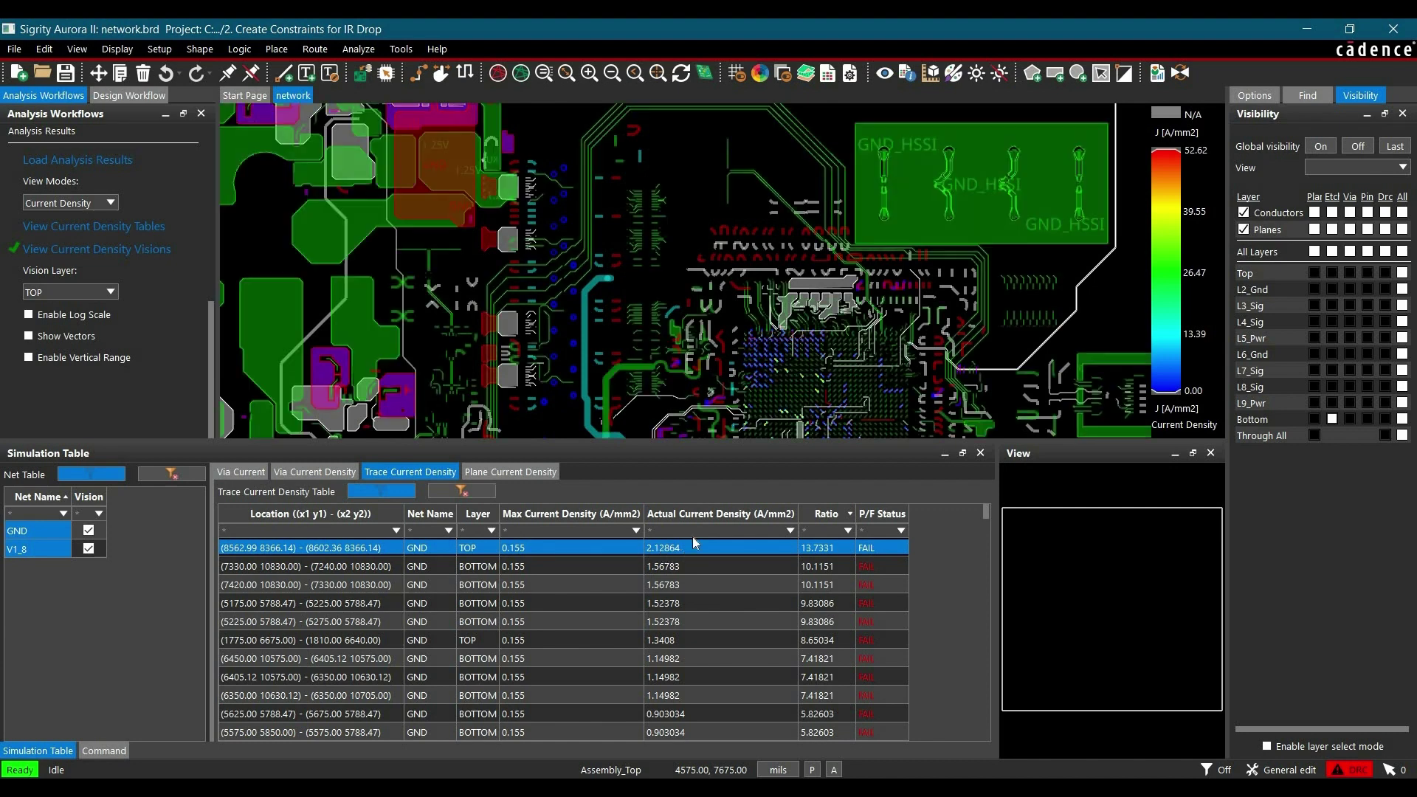
{"action": "mouse_move", "coordinate": [746, 281]}
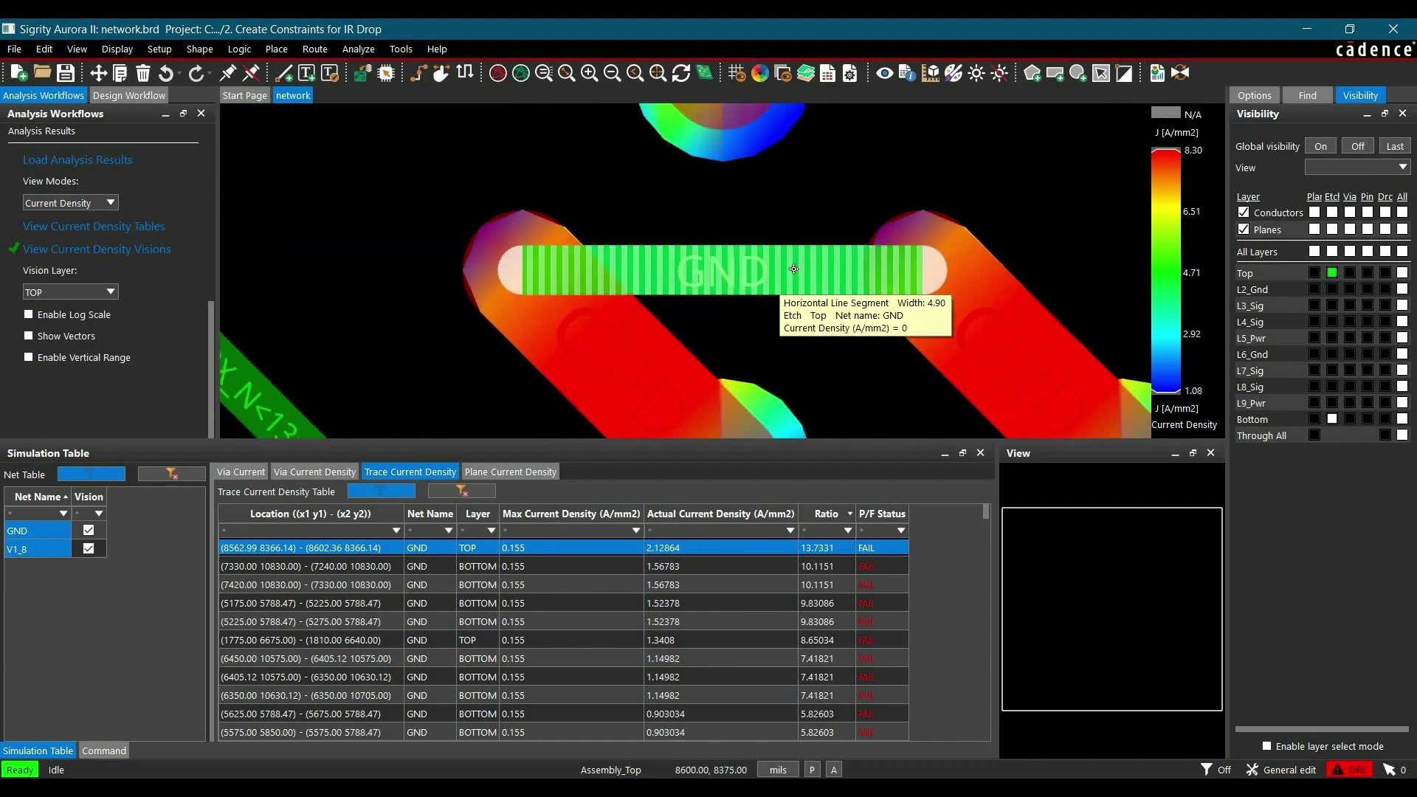